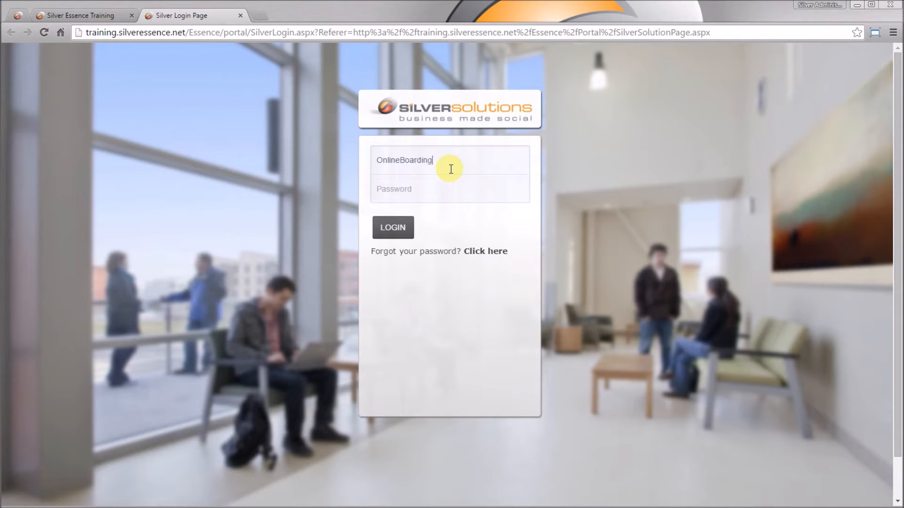
# - Log in to the portal with the account password and open the Quick Editor from the system functions
pyautogui.write('••••••••')
pyautogui.click(392, 227)
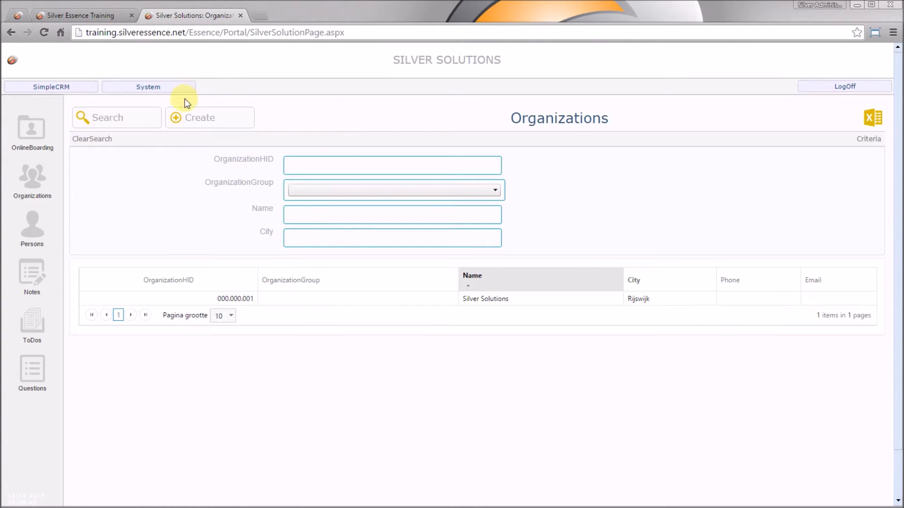
pyautogui.click(168, 90)
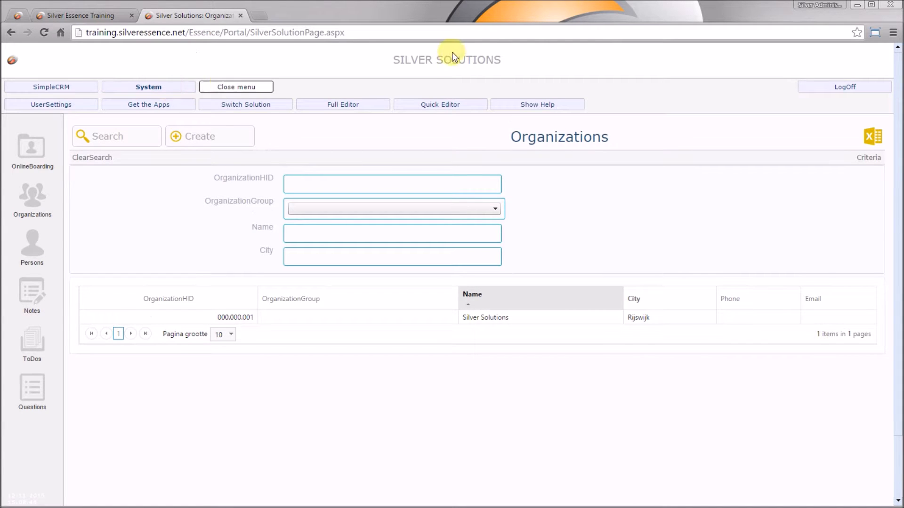
pyautogui.click(467, 104)
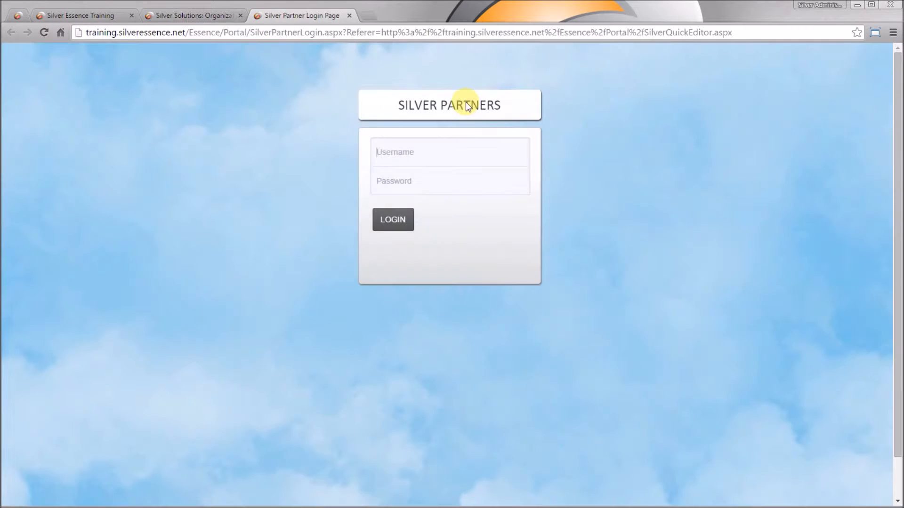
# - Log in to the Silver Partners page as OnlineBoarding by entering the account password
pyautogui.click(470, 155)
pyautogui.write('OnlineBoarding')
pyautogui.press('Tab')
pyautogui.write('*********')
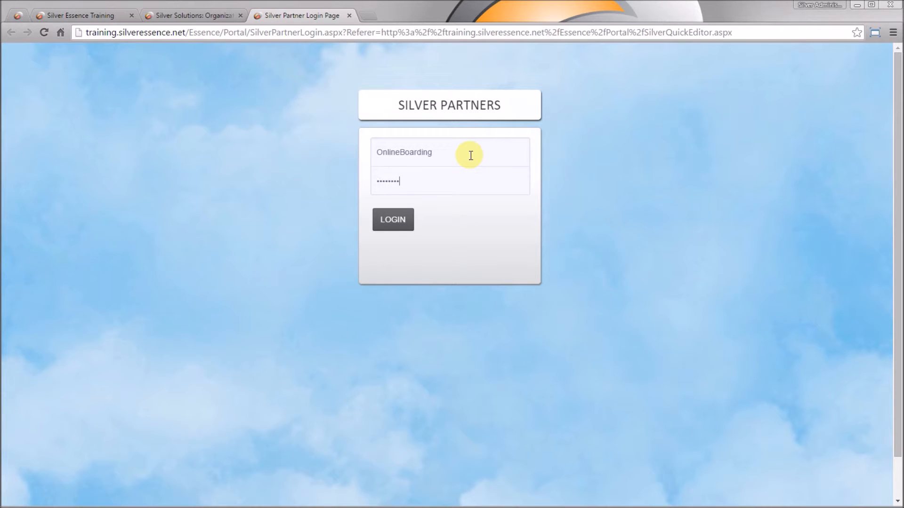
pyautogui.click(402, 228)
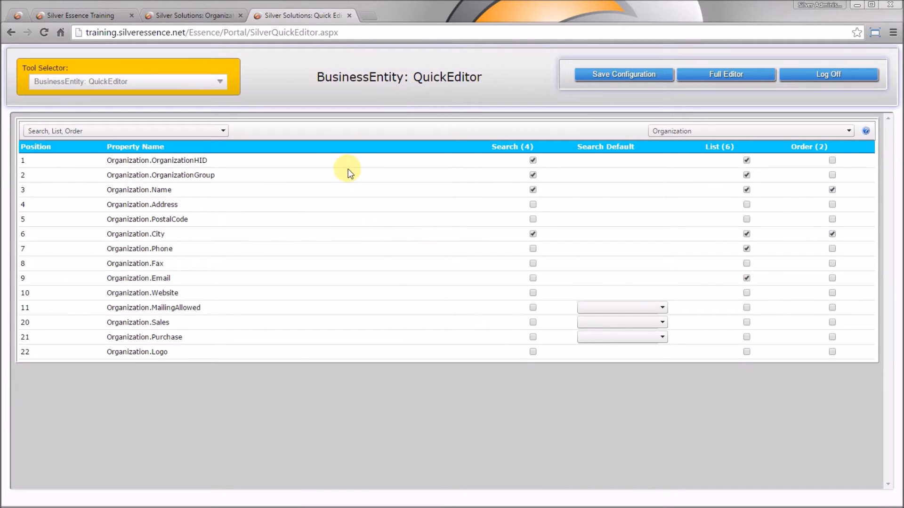
# - Open the DatabaseEditor and examine the tables and views in the default database, including Locations, ServiceIssues and the x-prefixed views
pyautogui.click(97, 65)
pyautogui.click(216, 81)
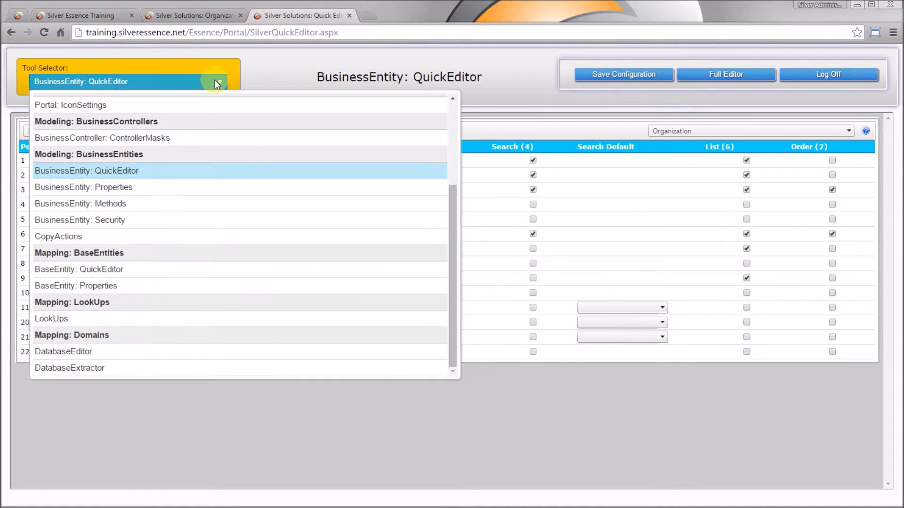
pyautogui.click(209, 354)
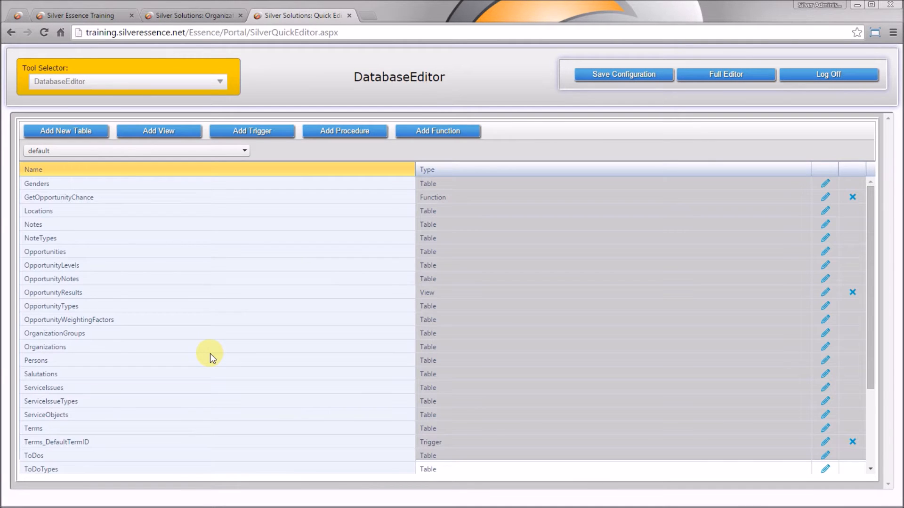
pyautogui.click(73, 214)
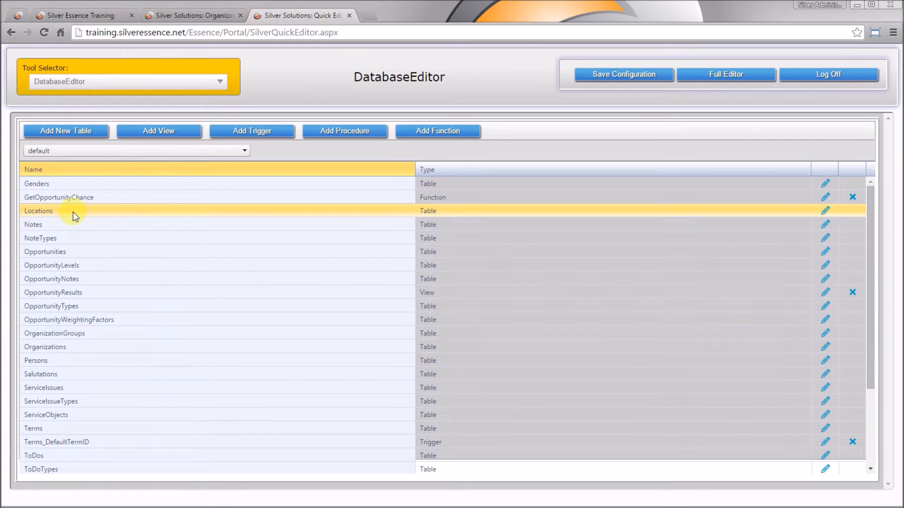
pyautogui.click(86, 384)
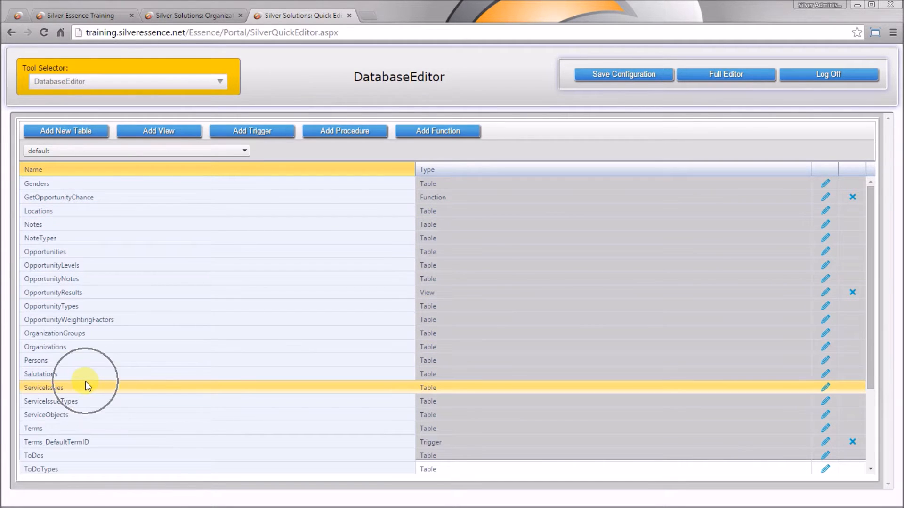
pyautogui.scroll(-3, 86, 383)
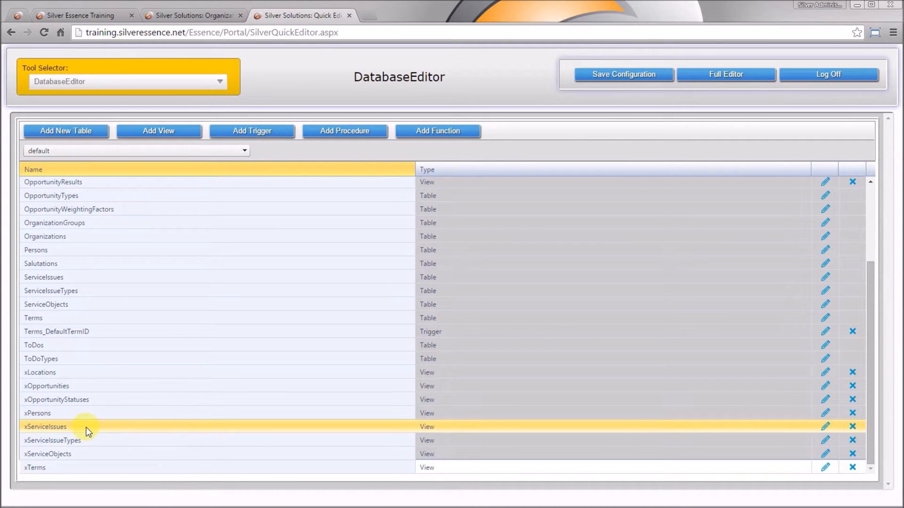
pyautogui.scroll(3, 246, 394)
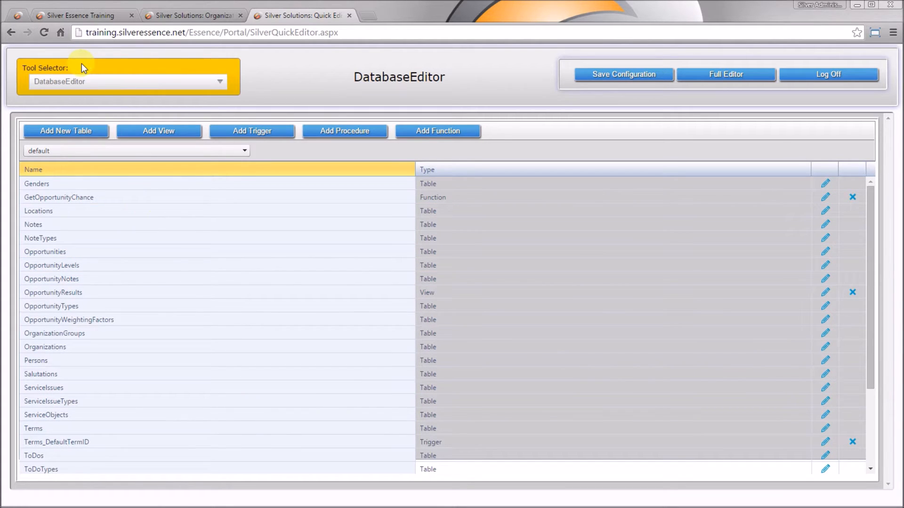
# - Switch to the DatabaseExtractor and review its sections for creating LookUps, BaseEntities and BusinessControllers
pyautogui.click(189, 83)
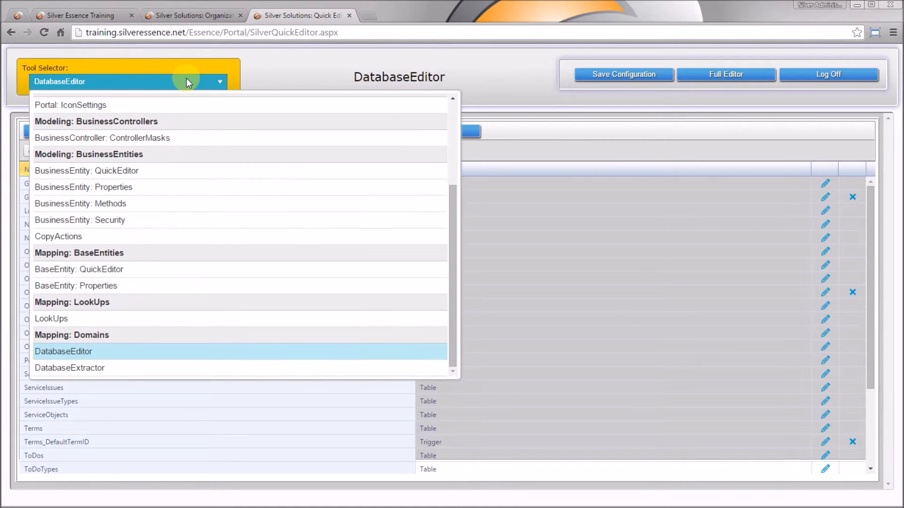
pyautogui.click(163, 369)
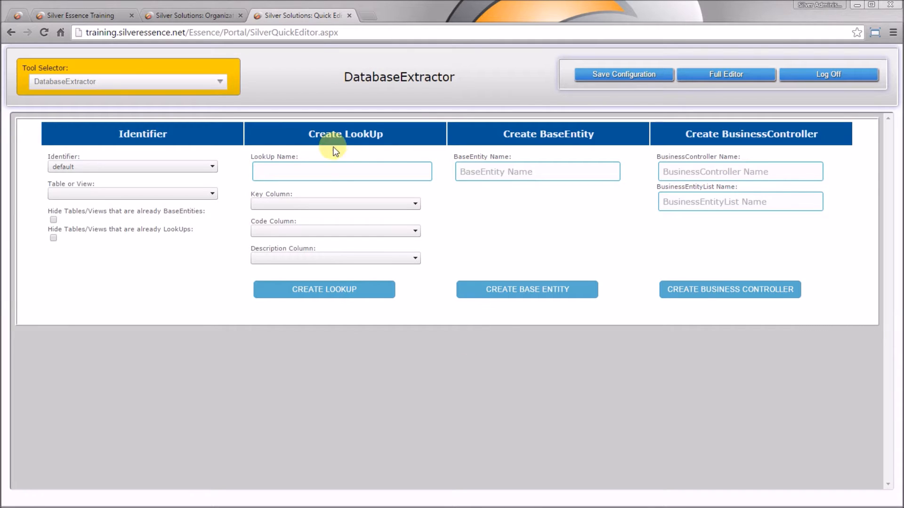
pyautogui.click(558, 133)
pyautogui.click(783, 136)
# - Hide tables and views that are already LookUps and select the Locations table as the source
pyautogui.click(210, 194)
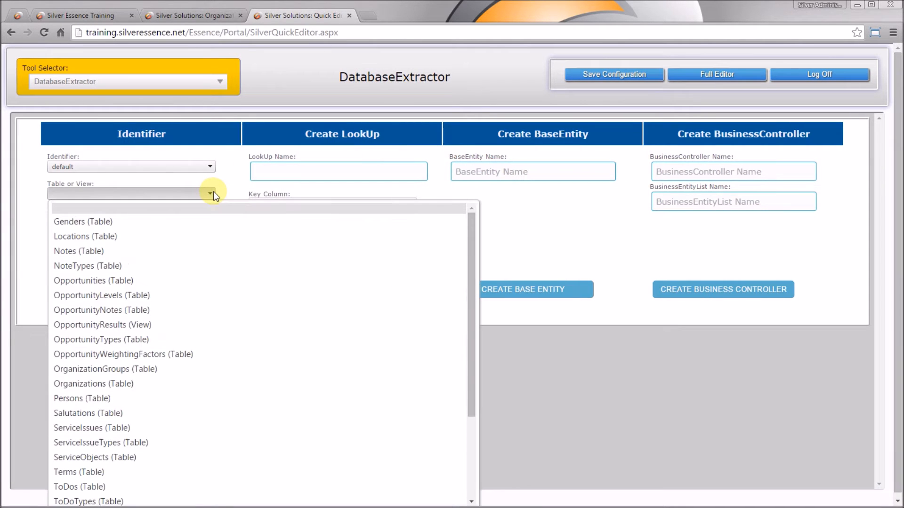
pyautogui.moveTo(470, 230)
pyautogui.mouseDown()
pyautogui.moveTo(471, 323)
pyautogui.moveTo(473, 214)
pyautogui.mouseUp()
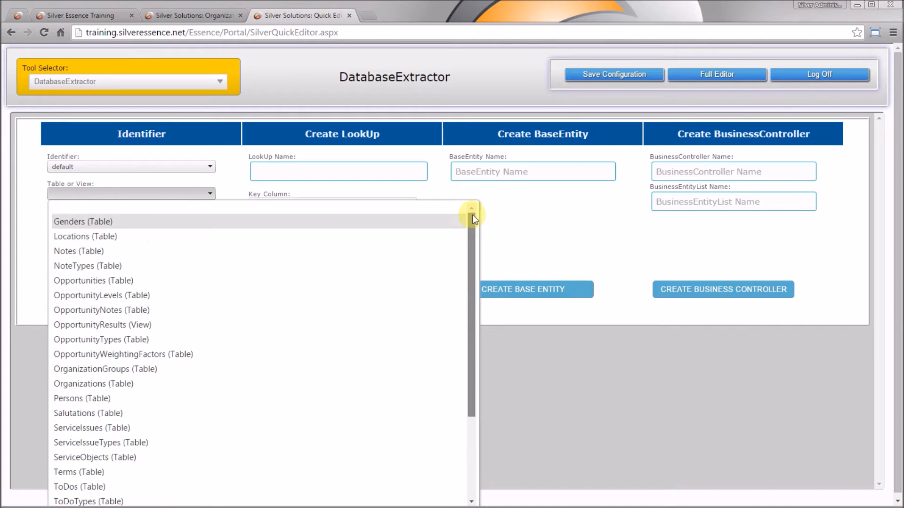
pyautogui.click(507, 202)
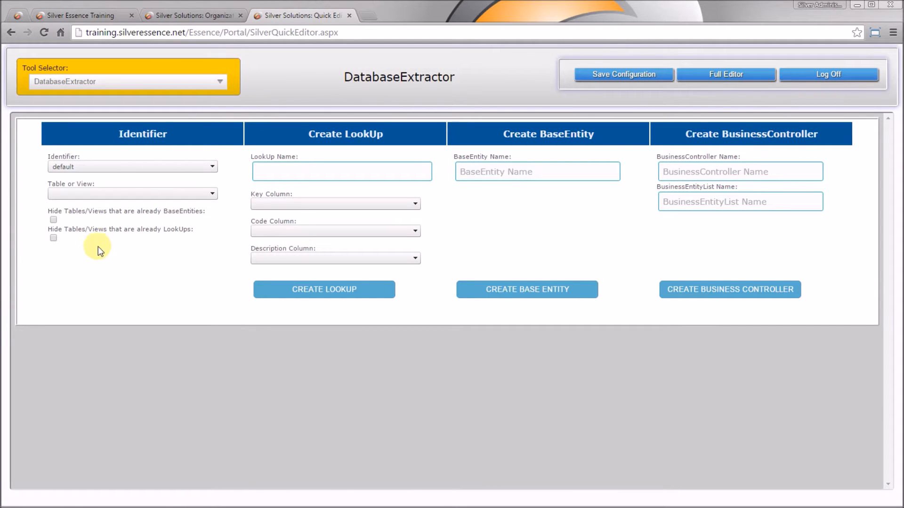
pyautogui.click(53, 237)
pyautogui.click(207, 195)
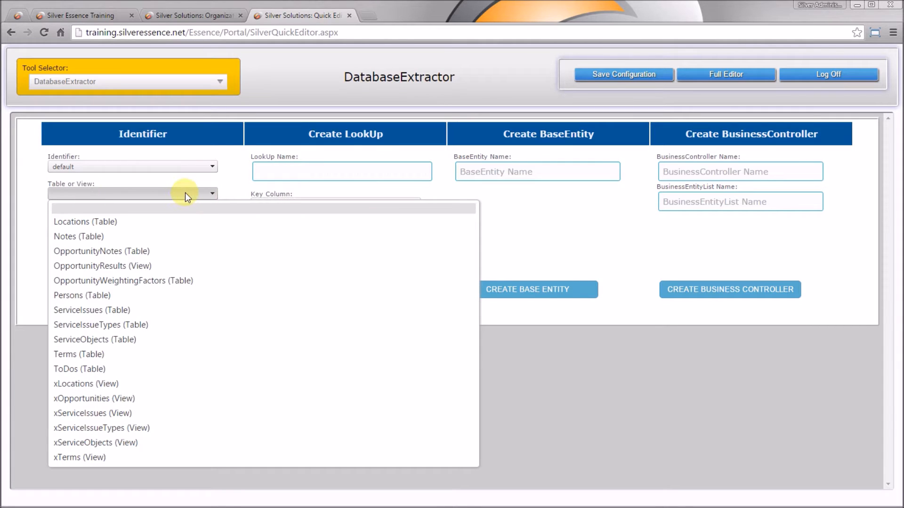
pyautogui.click(116, 222)
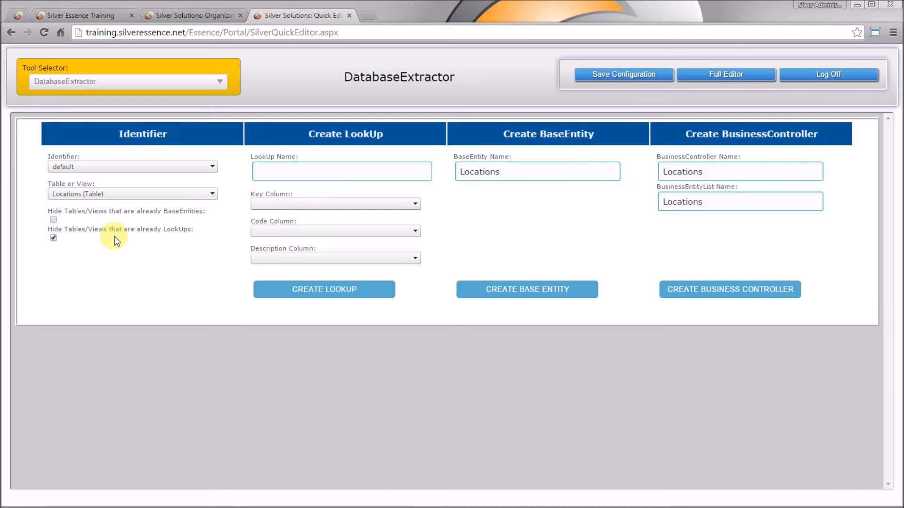
# - Name the LookUp Locations and set its key column to LocationID
pyautogui.click(285, 177)
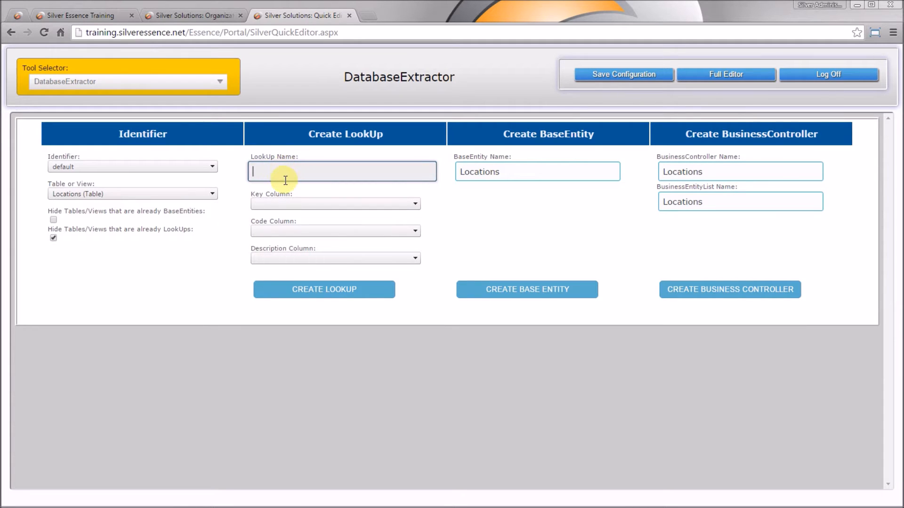
pyautogui.write('Locations')
pyautogui.press('Tab')
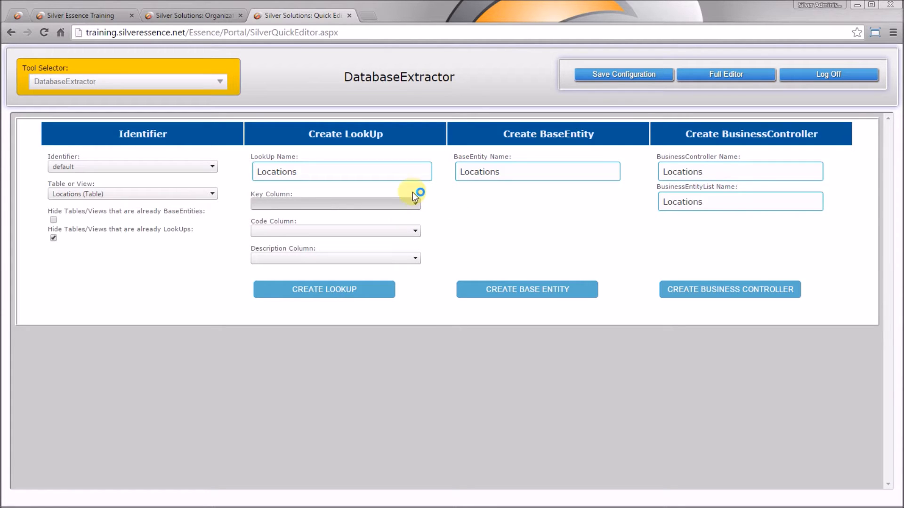
pyautogui.click(416, 203)
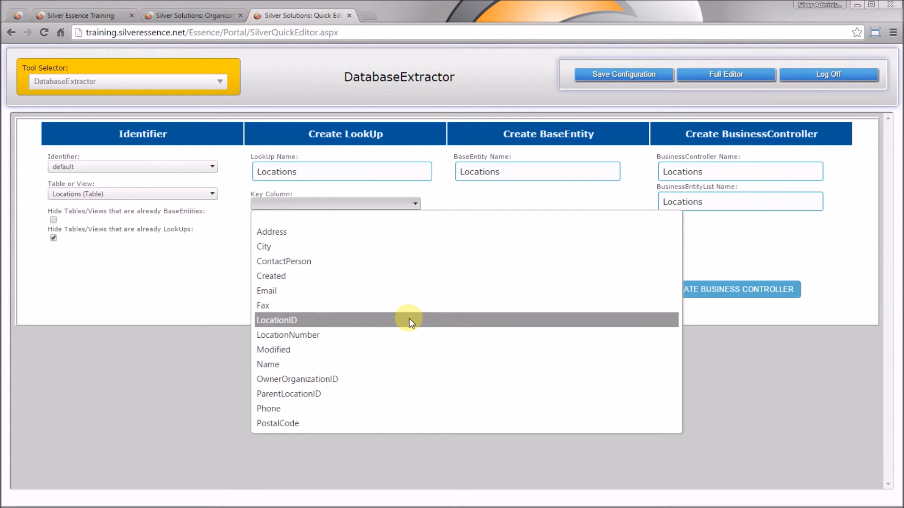
pyautogui.click(450, 320)
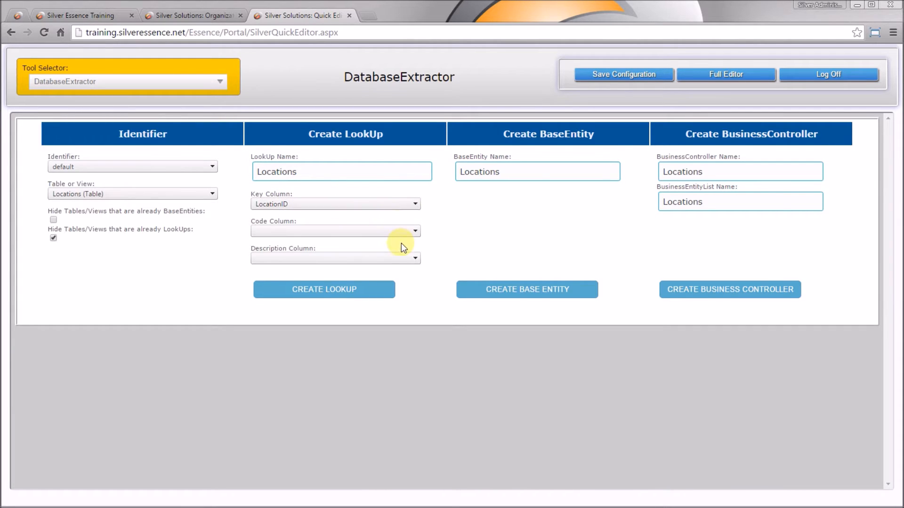
# - Create the Locations LookUp with LocationNumber as the code column and Name as the description column
pyautogui.click(395, 231)
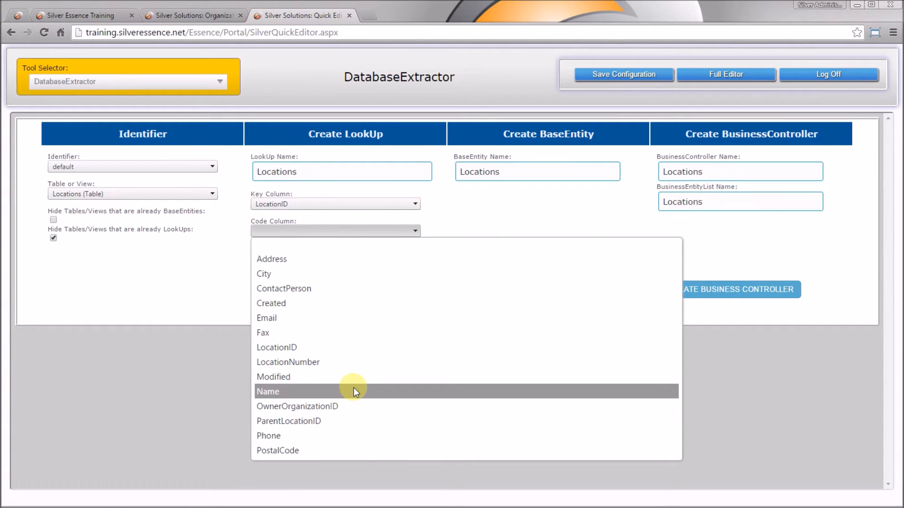
pyautogui.click(348, 363)
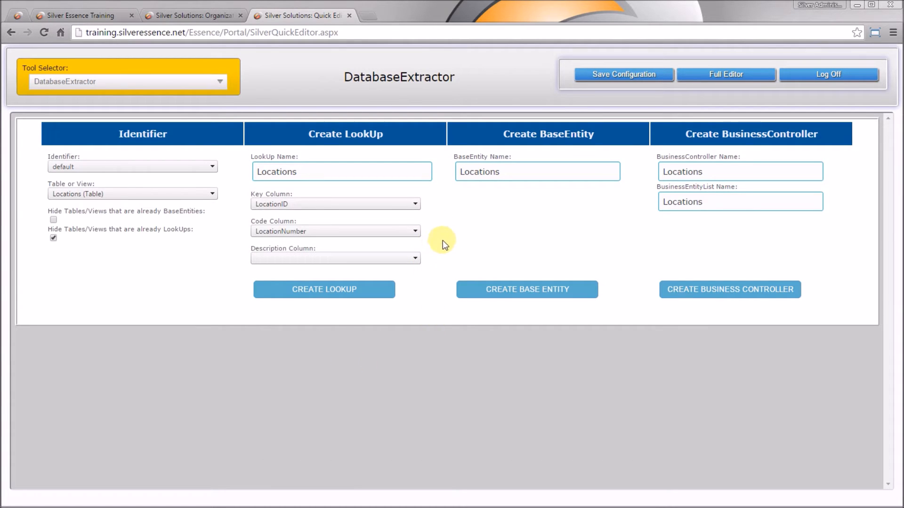
pyautogui.click(414, 259)
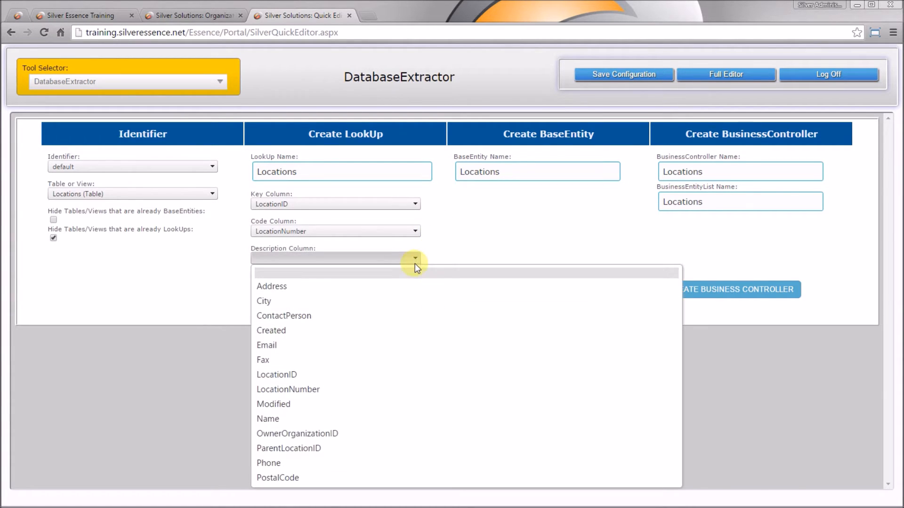
pyautogui.click(374, 414)
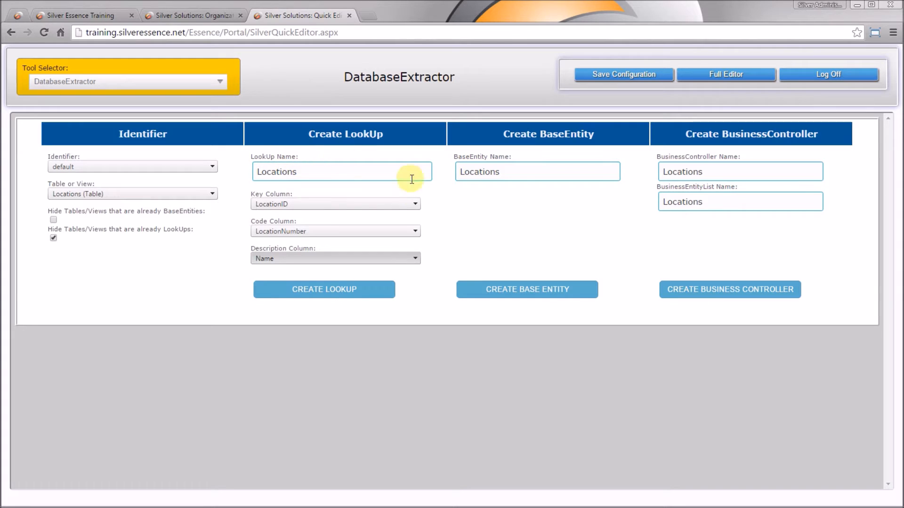
pyautogui.click(360, 292)
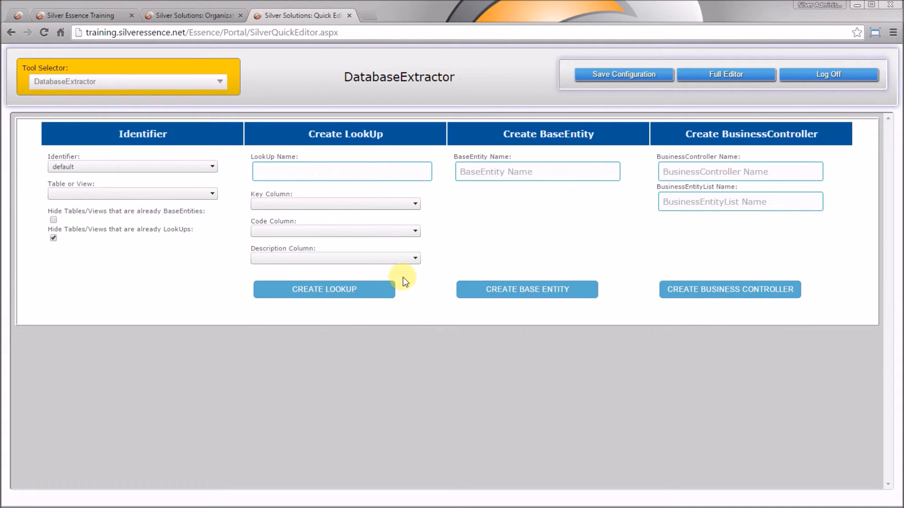
# - Open the LookUps tool and examine the attributes of the Locations LookUp and the list of available LookUps
pyautogui.click(222, 80)
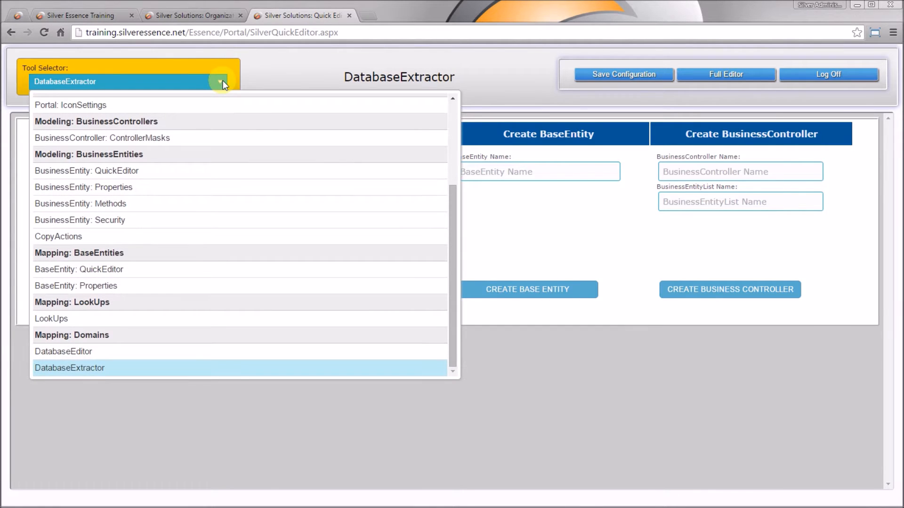
pyautogui.click(190, 316)
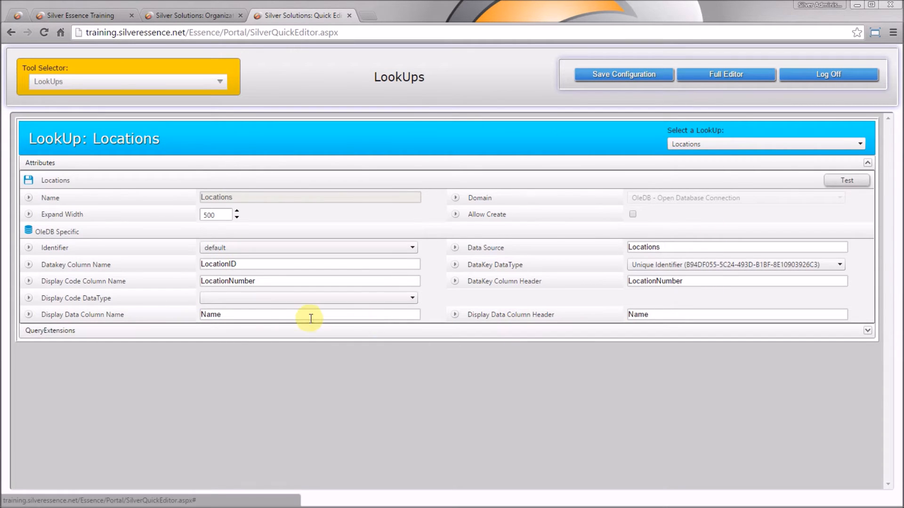
pyautogui.click(766, 140)
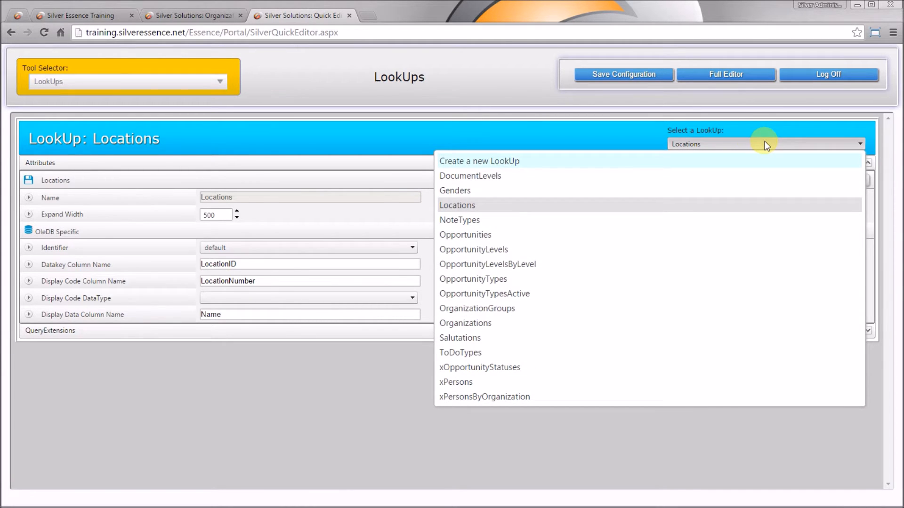
pyautogui.click(591, 140)
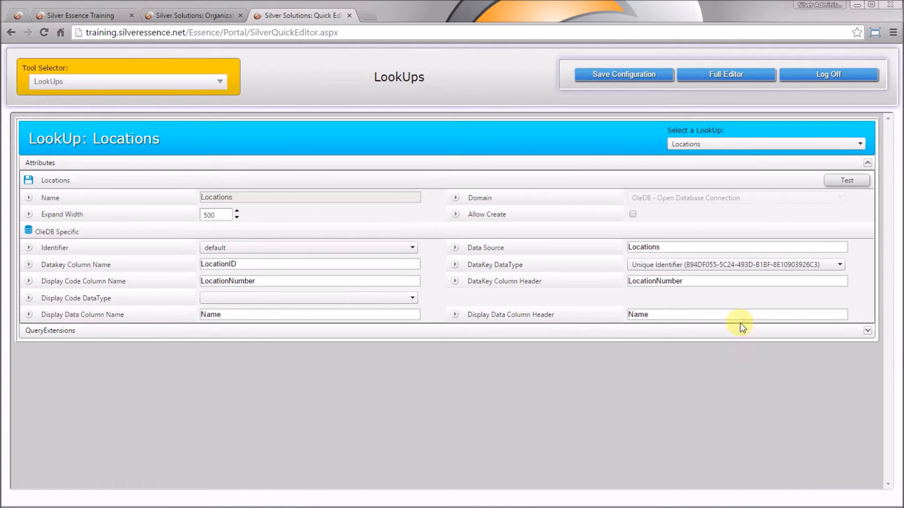
# - Test the Locations LookUp, check its Code and Name search fields, and close the test page
pyautogui.click(855, 181)
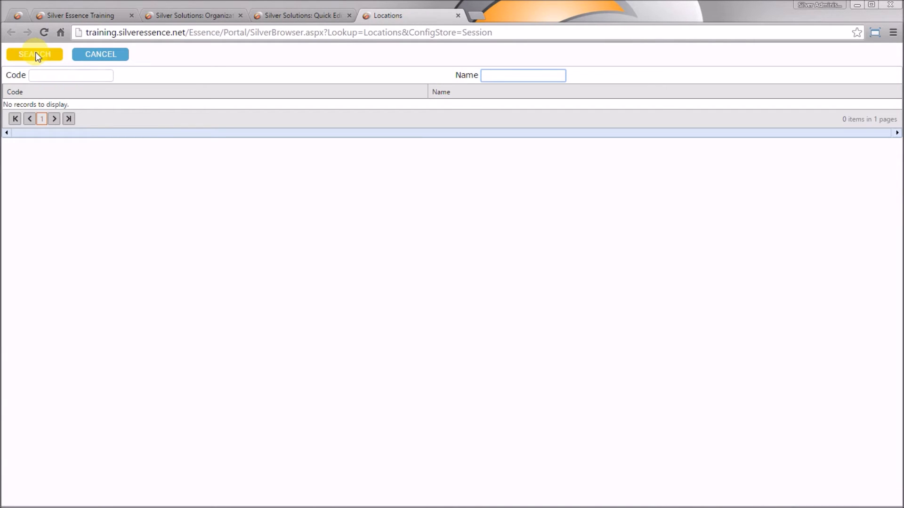
pyautogui.click(73, 75)
pyautogui.click(506, 76)
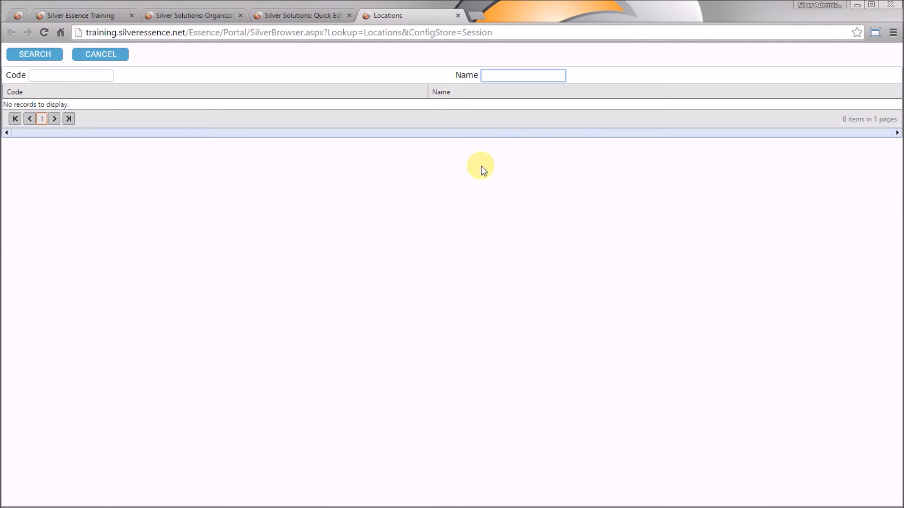
pyautogui.click(457, 16)
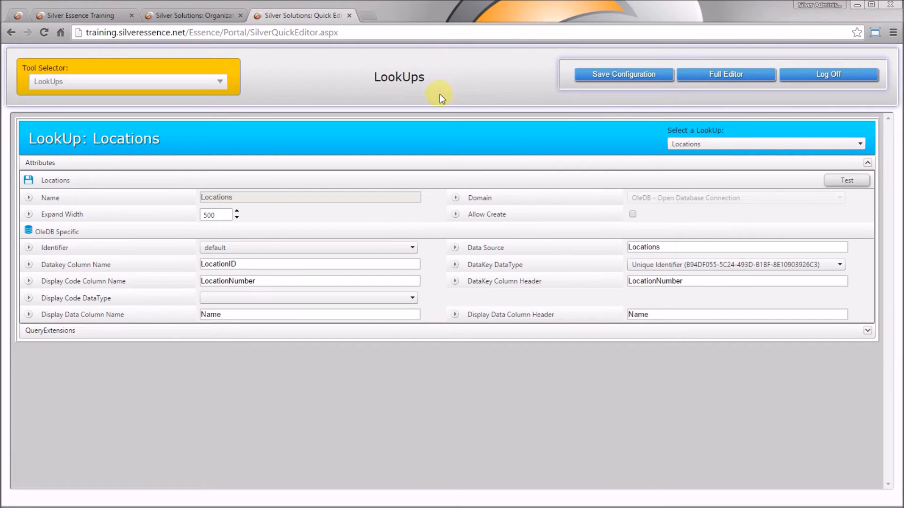
# - Return to the DatabaseExtractor, select the ServiceIssues table, and name its LookUp ServiceIssues
pyautogui.click(143, 83)
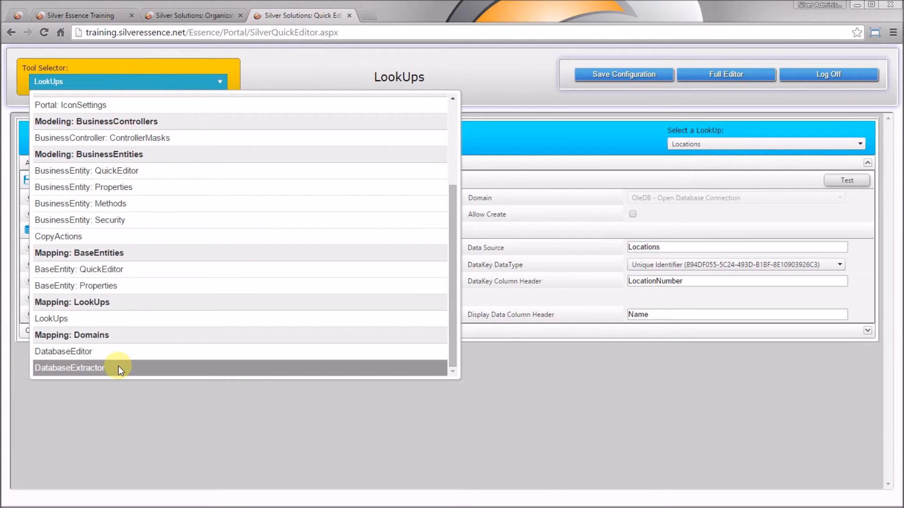
pyautogui.click(117, 368)
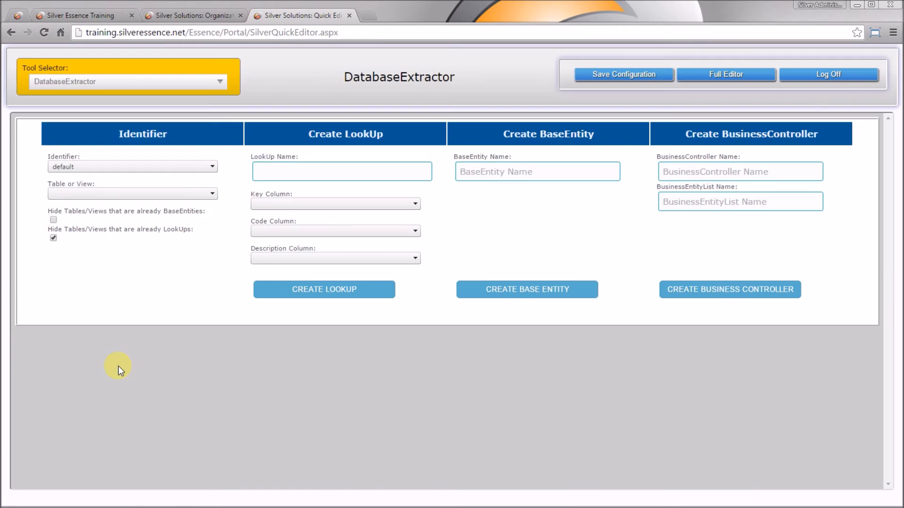
pyautogui.click(210, 194)
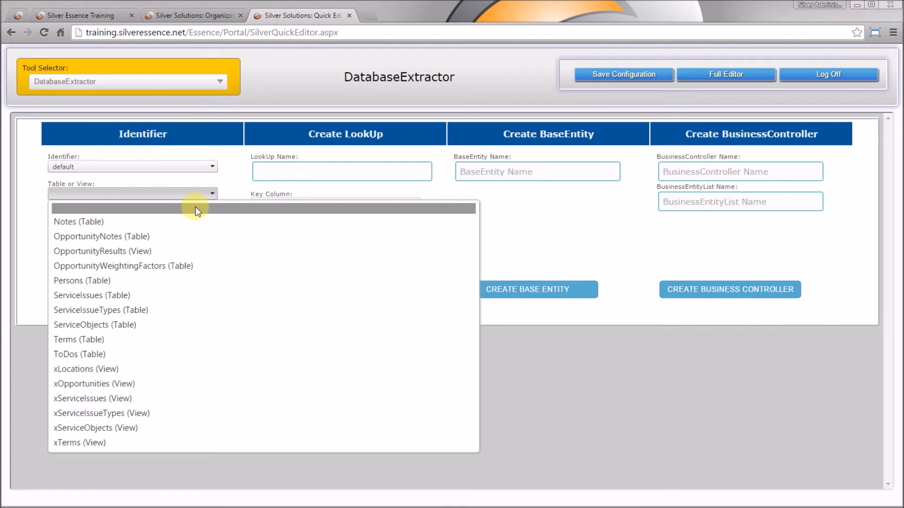
pyautogui.click(124, 292)
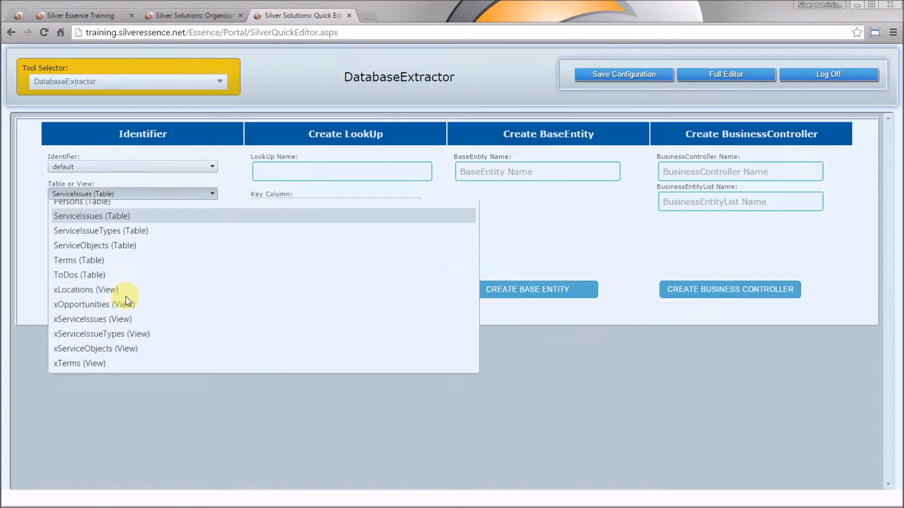
pyautogui.click(314, 179)
pyautogui.write('ServiceIss')
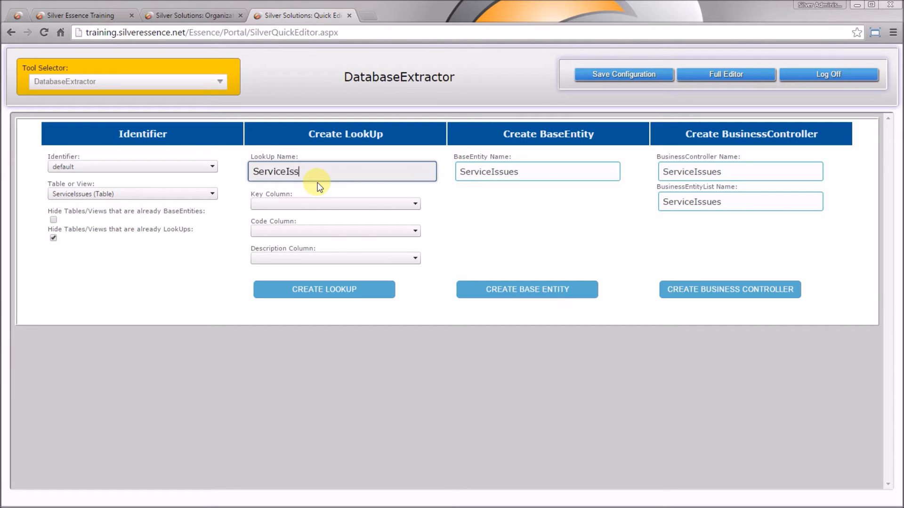
# - Create the ServiceIssues LookUp with ServiceIssueID as the key column, IssueNumber as the code column and Description as the description column
pyautogui.click(317, 203)
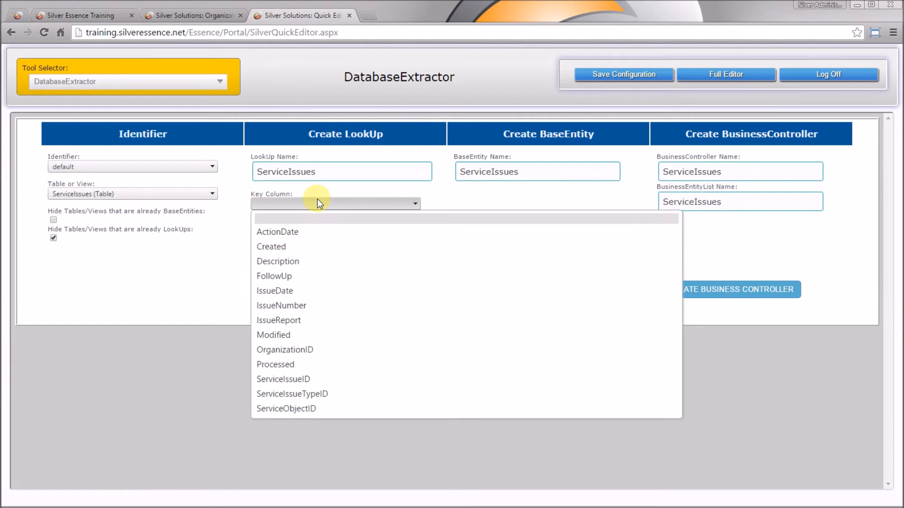
pyautogui.click(352, 379)
pyautogui.click(413, 231)
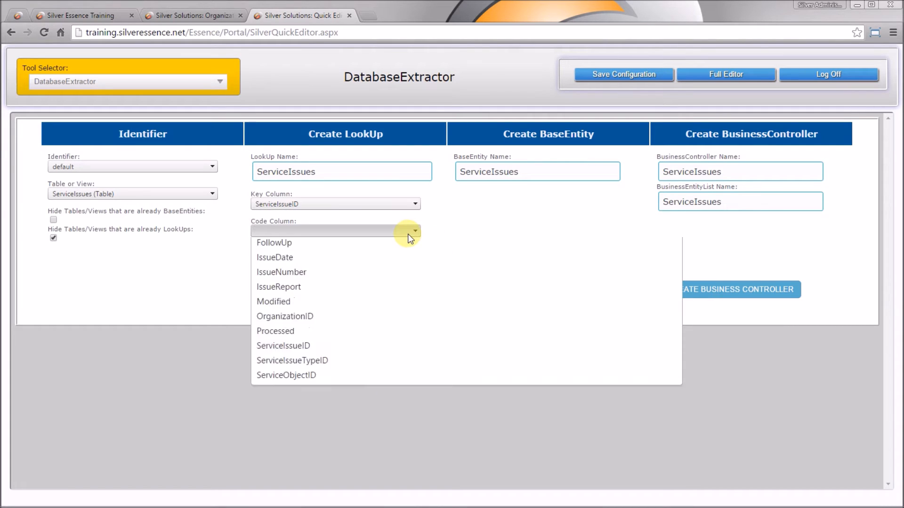
pyautogui.click(318, 331)
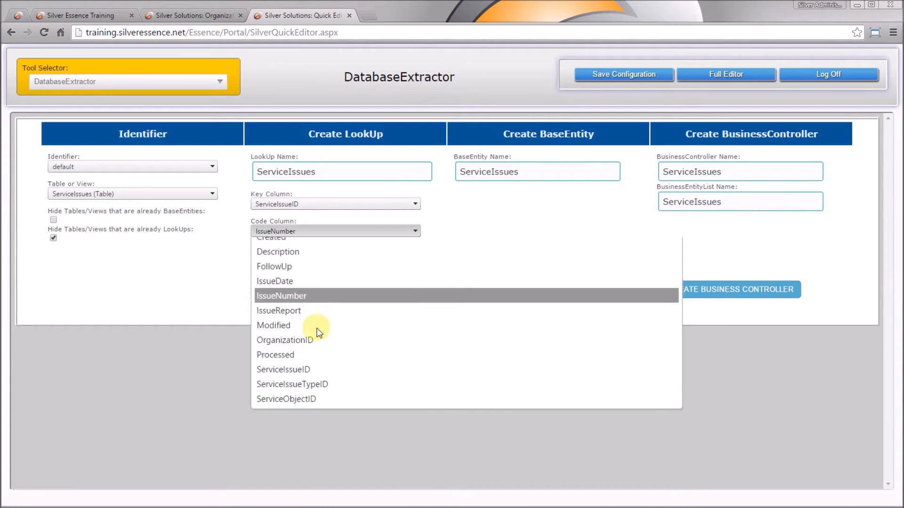
pyautogui.click(402, 260)
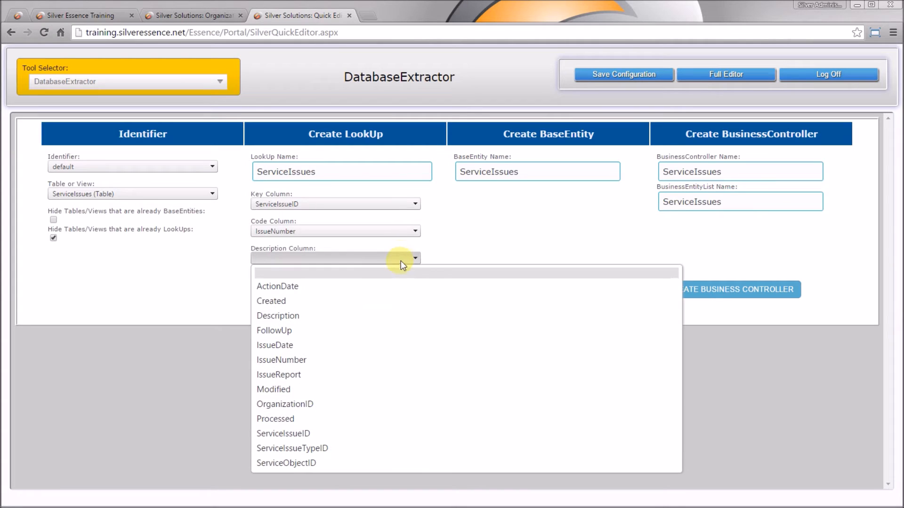
pyautogui.click(348, 315)
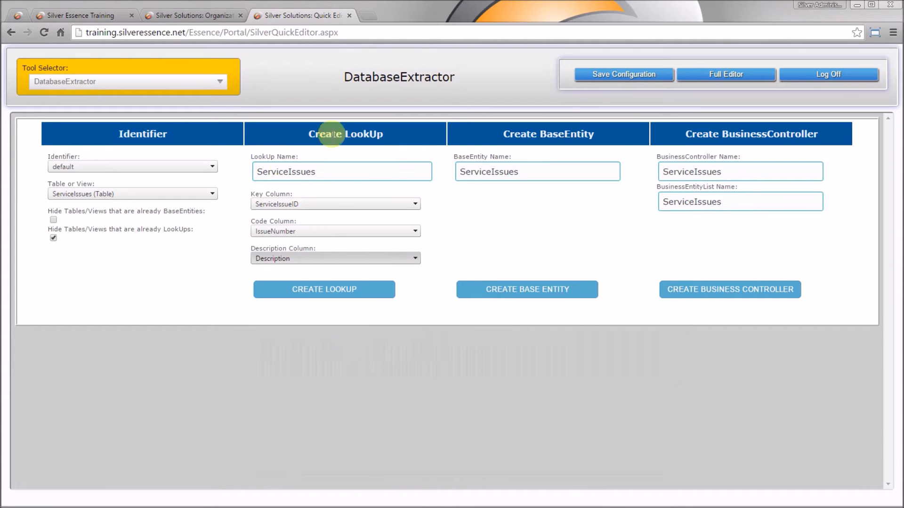
pyautogui.click(298, 291)
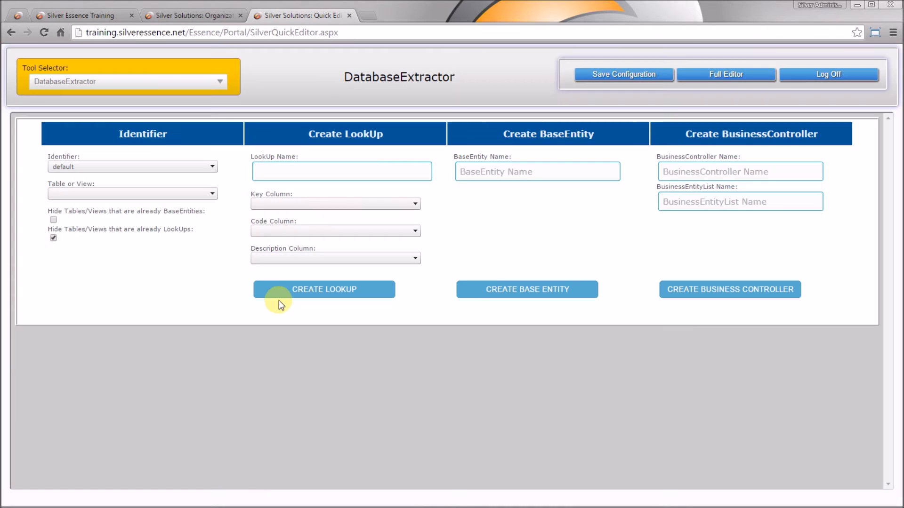
# - Select the ServiceIssueTypes table and name its LookUp ServiceIssueTypes
pyautogui.click(206, 198)
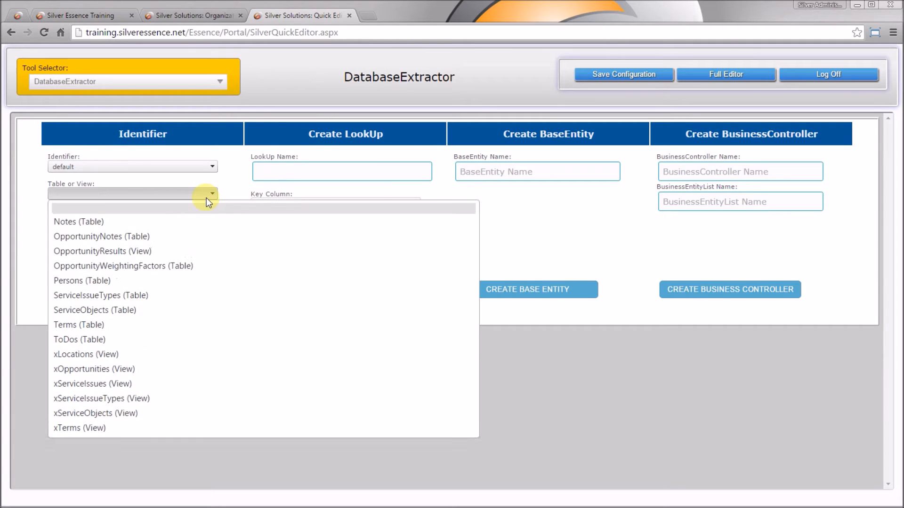
pyautogui.click(204, 295)
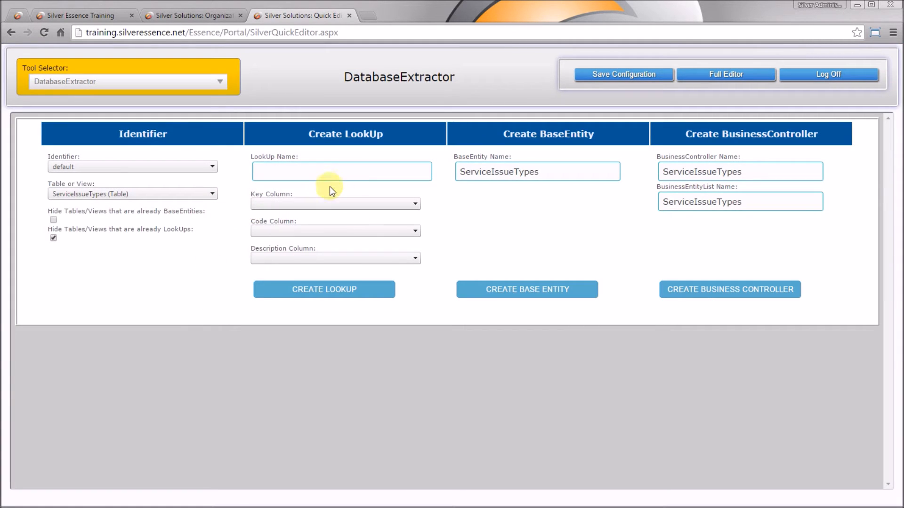
pyautogui.click(323, 172)
pyautogui.write('Serv')
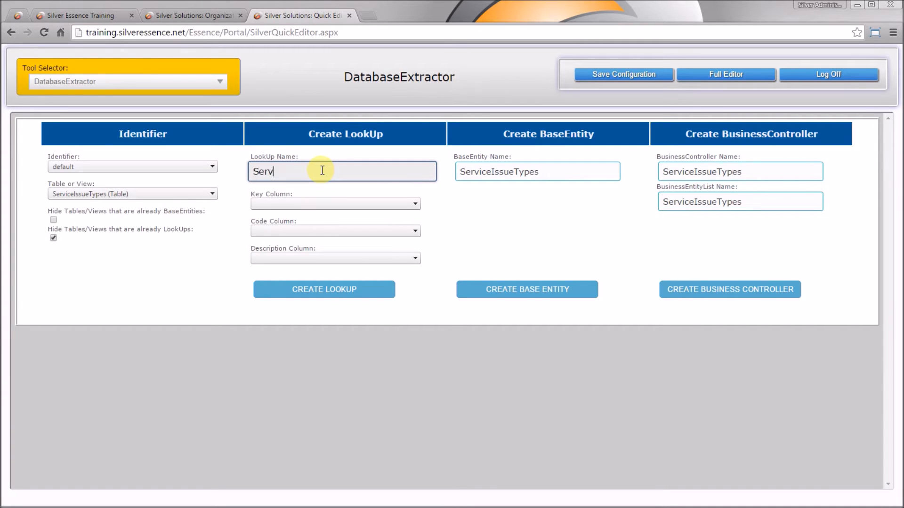
pyautogui.write('iceIssueTypes')
# - Create the ServiceIssueTypes LookUp with ServiceIssueTypeID as the key column, Code as the code column and Description as the description column
pyautogui.click(324, 203)
pyautogui.click(325, 306)
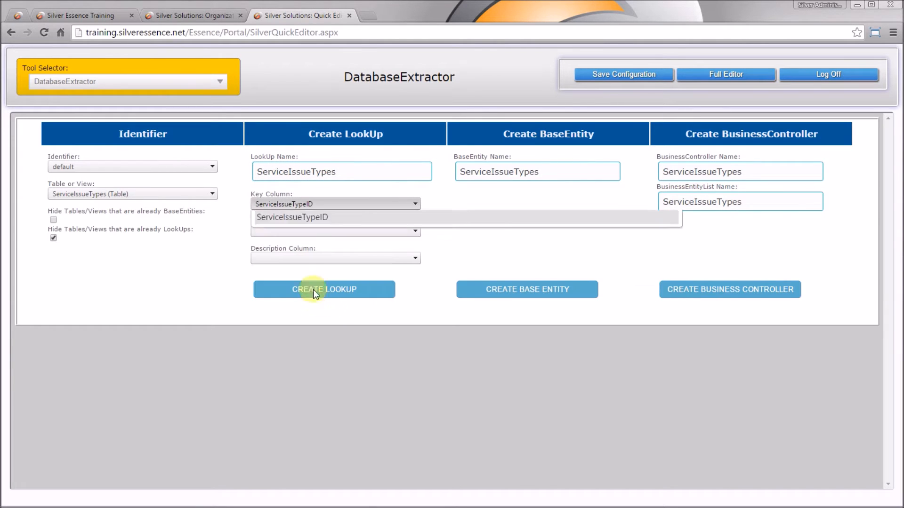
pyautogui.click(329, 231)
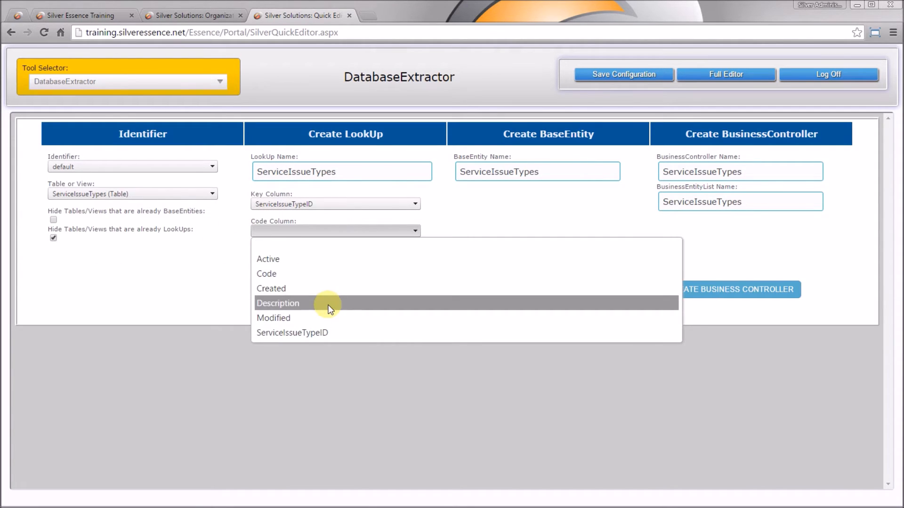
pyautogui.click(321, 272)
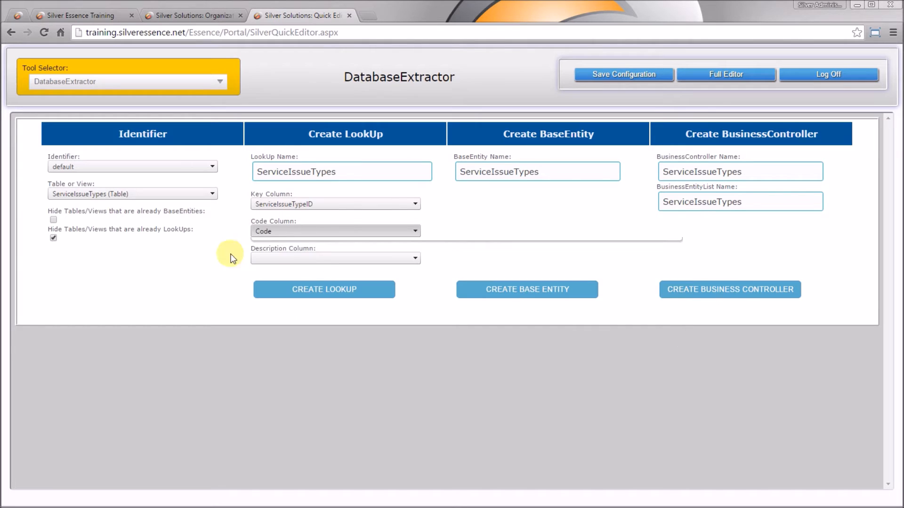
pyautogui.click(320, 259)
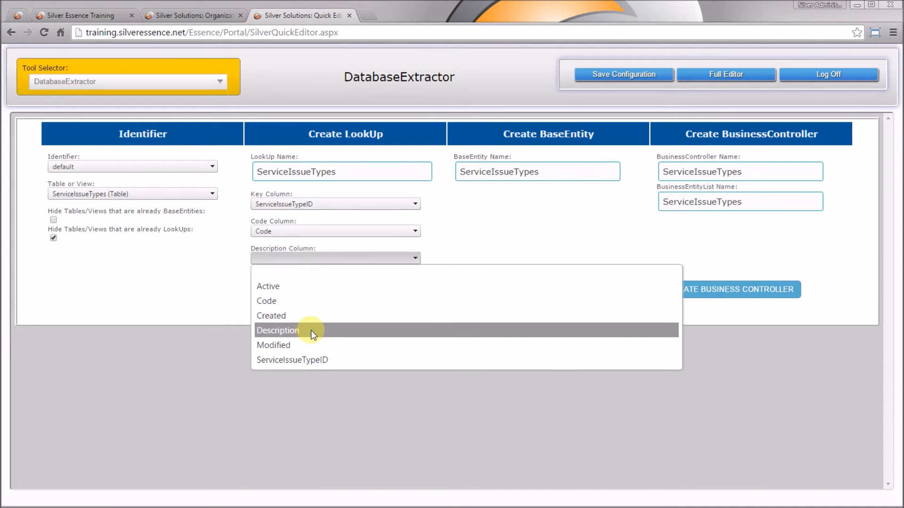
pyautogui.click(309, 330)
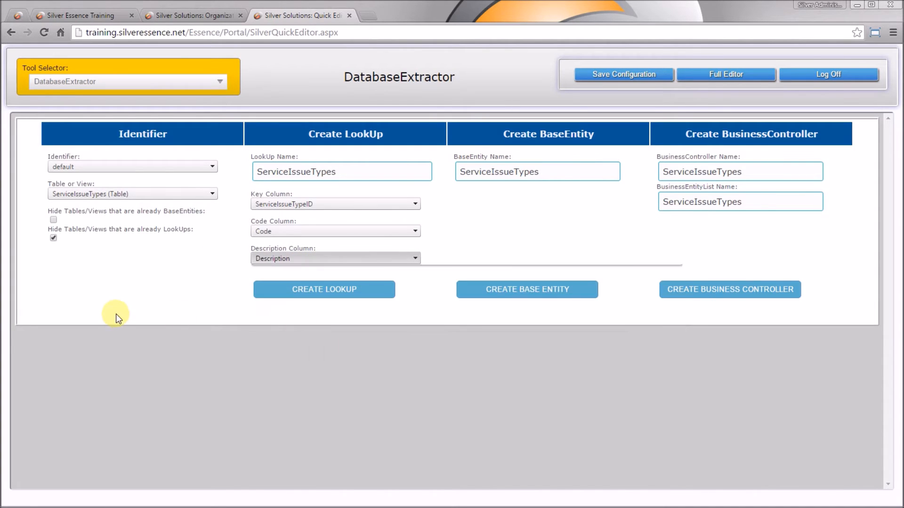
pyautogui.click(326, 288)
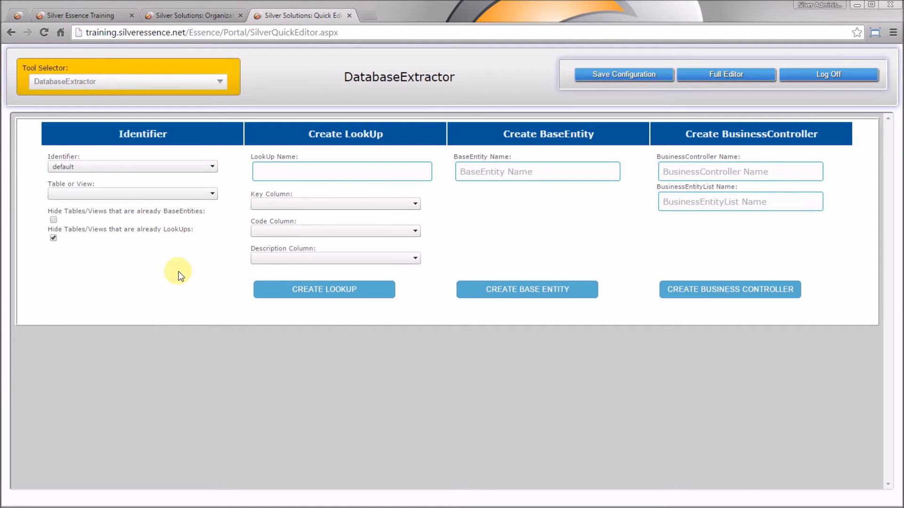
# - Select the ServiceObjects table and name its LookUp ServiceObjects
pyautogui.click(193, 196)
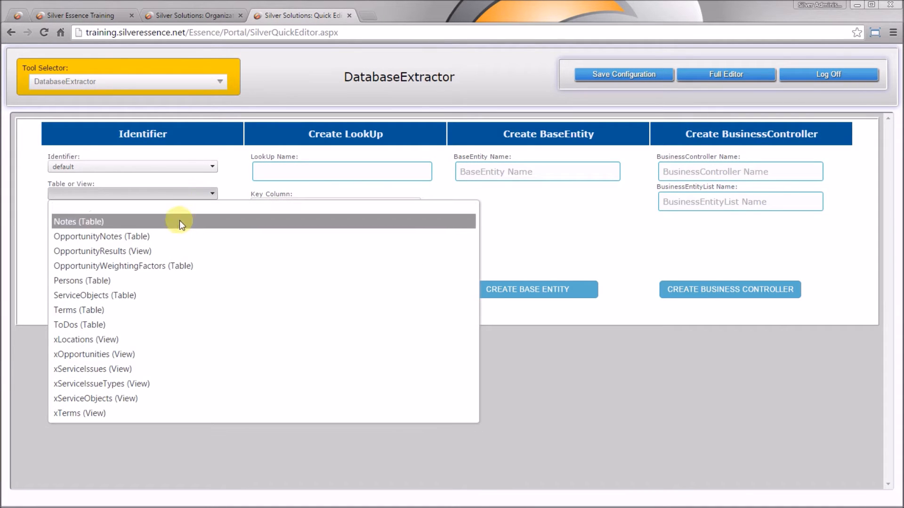
pyautogui.click(170, 293)
pyautogui.click(304, 171)
pyautogui.write('ServiceObjects')
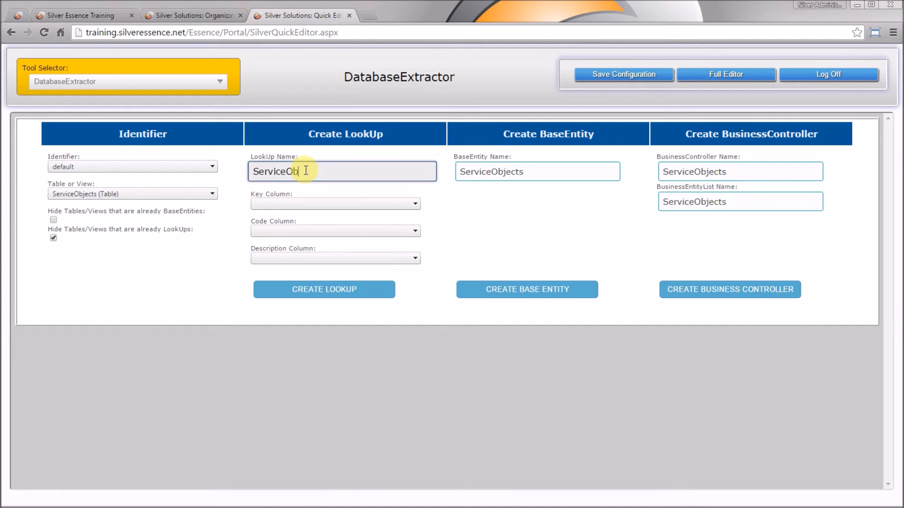
# - Create the ServiceObjects LookUp with ServiceObjectID as the key column, ObjectNumber as the code column and Description as the description column
pyautogui.click(331, 203)
pyautogui.click(334, 335)
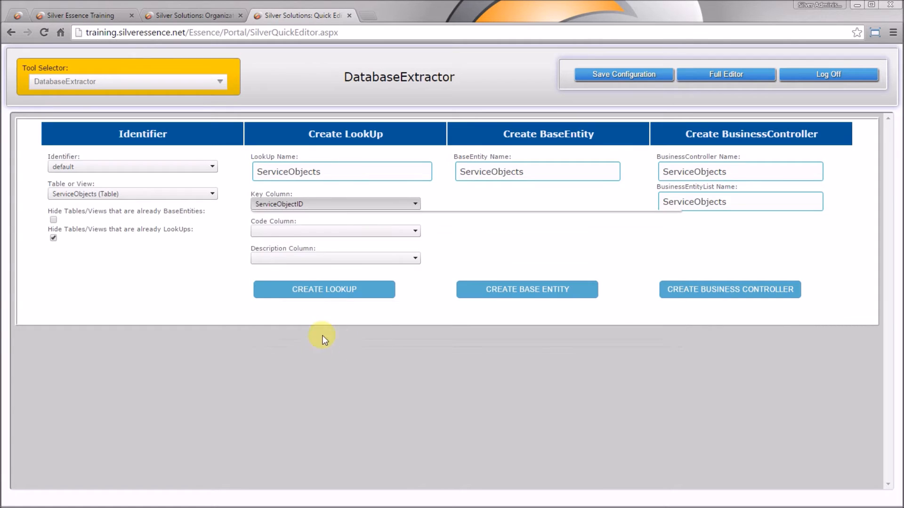
pyautogui.click(337, 231)
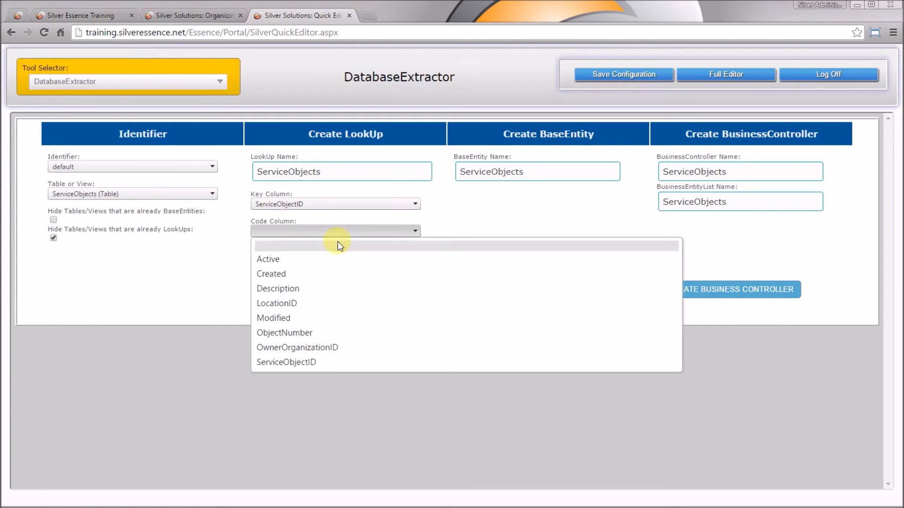
pyautogui.click(324, 332)
pyautogui.click(354, 258)
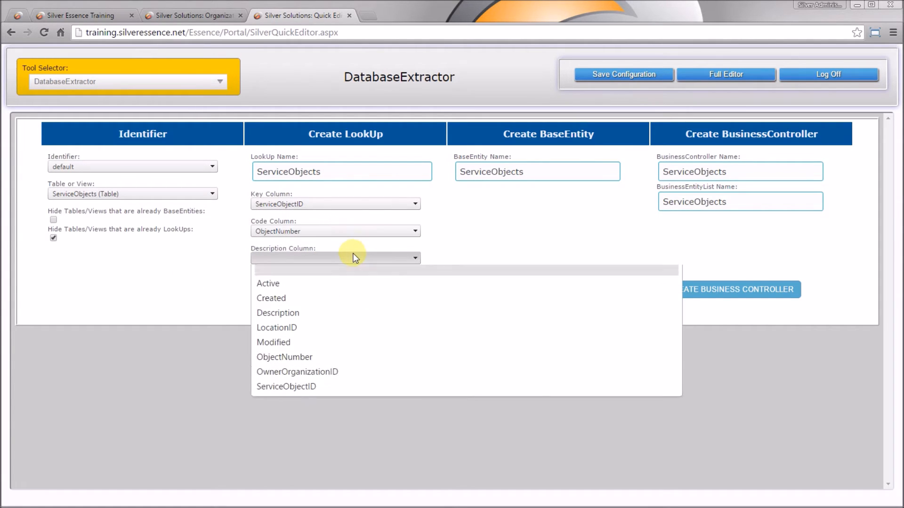
pyautogui.click(352, 314)
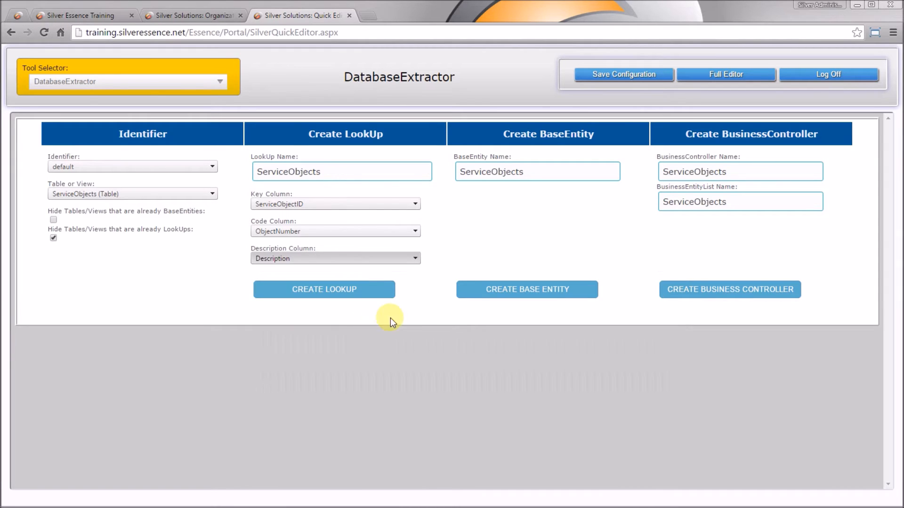
pyautogui.click(376, 292)
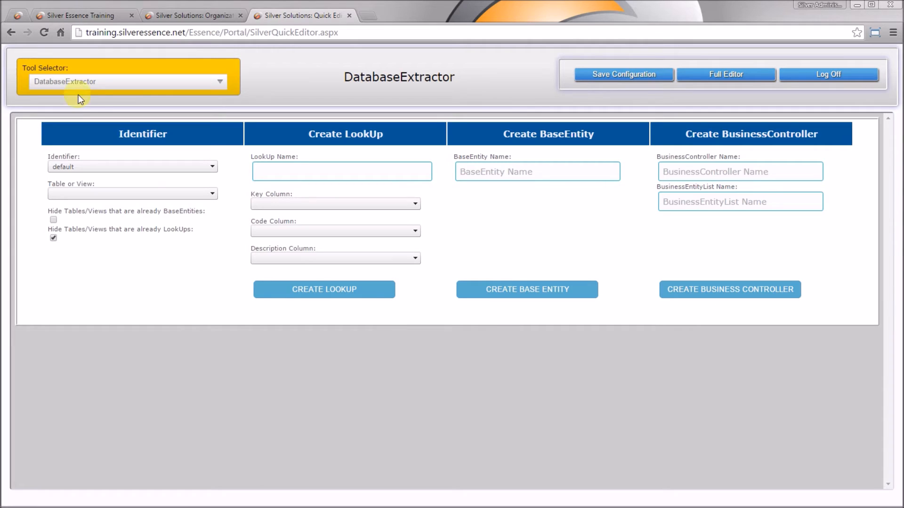
# - Open the LookUps tool, test the ServiceObjects LookUp, and close its test page
pyautogui.click(100, 84)
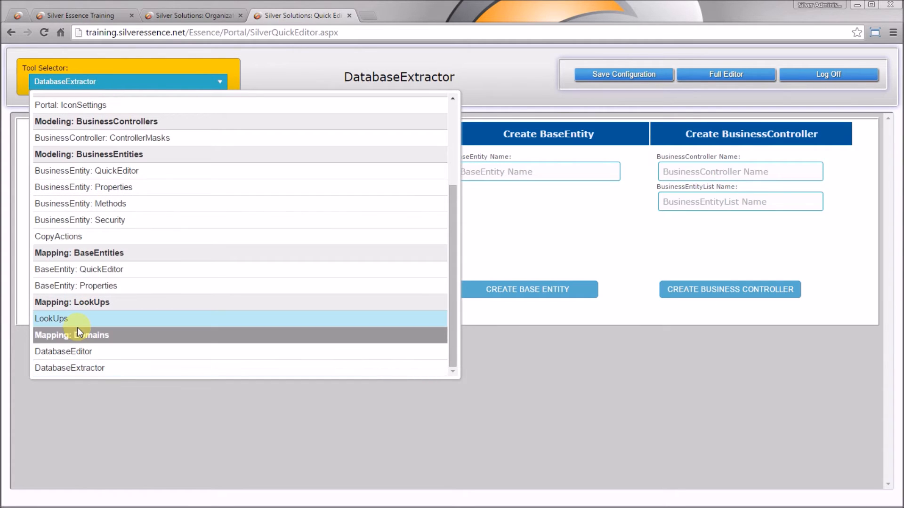
pyautogui.click(80, 321)
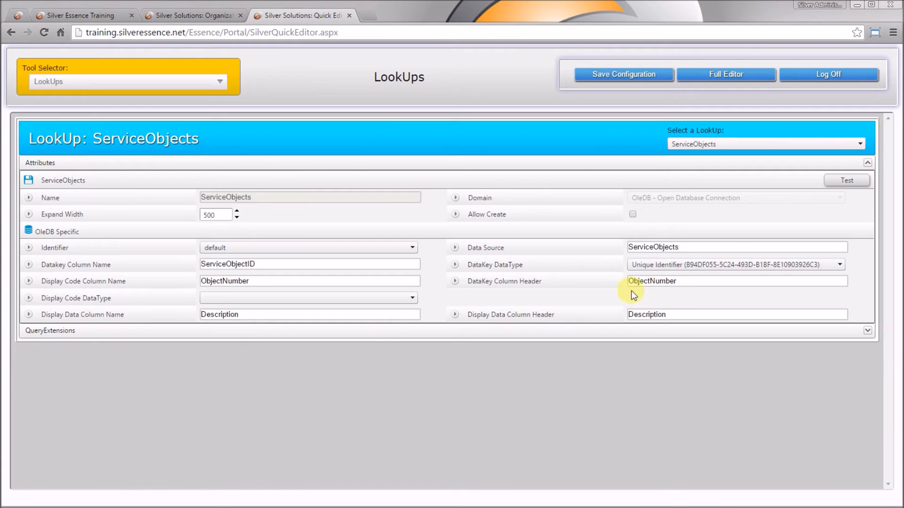
pyautogui.click(863, 181)
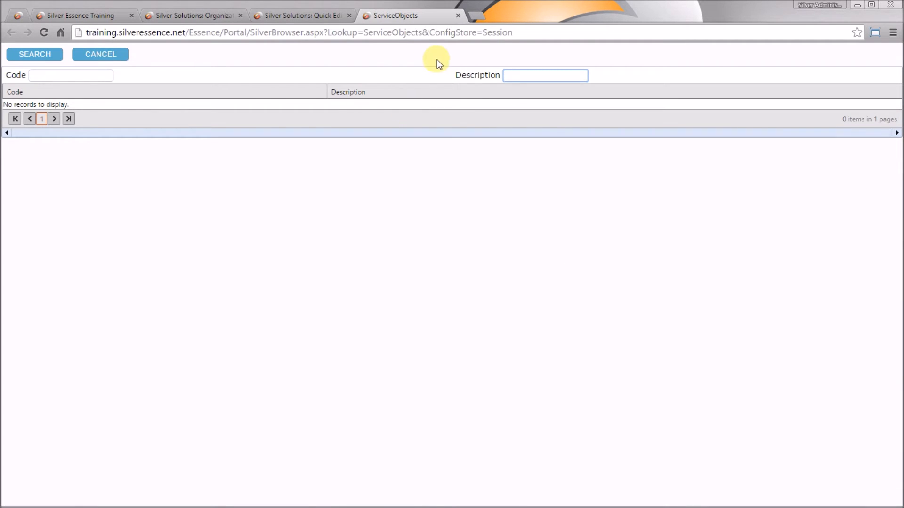
pyautogui.click(458, 15)
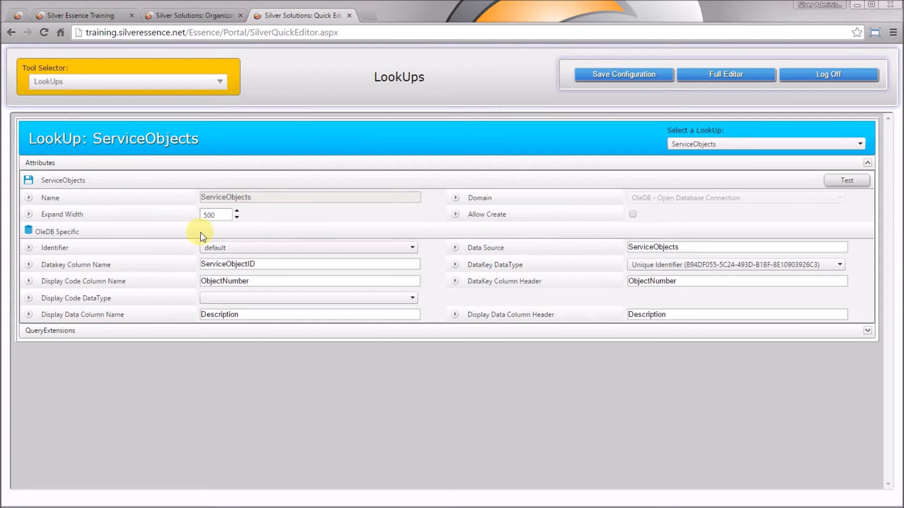
# - Return to the DatabaseExtractor, hide tables that are already BaseEntities instead of those already LookUps, and open the list of tables and views
pyautogui.click(214, 82)
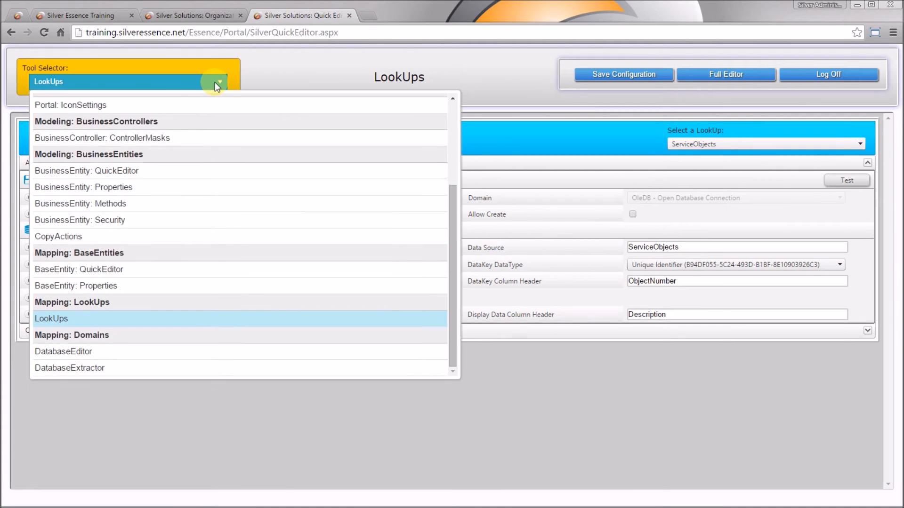
pyautogui.click(178, 363)
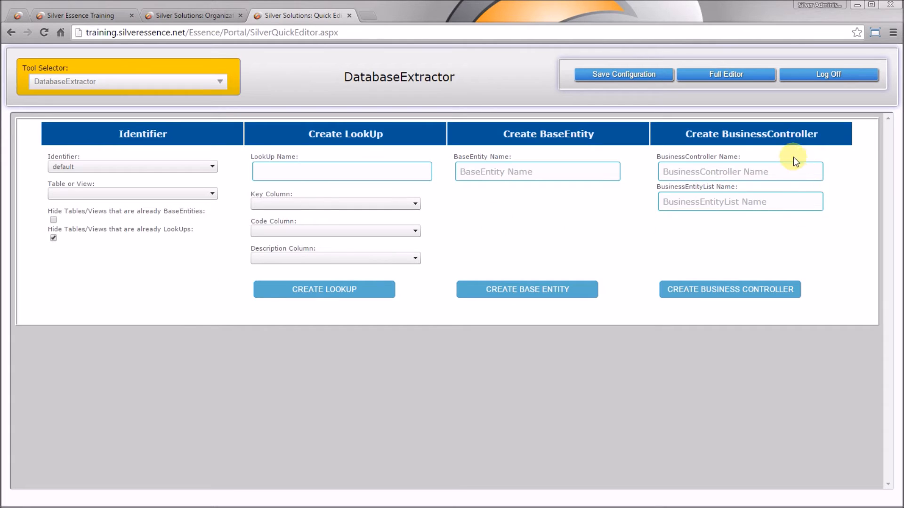
pyautogui.click(775, 140)
pyautogui.click(53, 238)
pyautogui.click(53, 219)
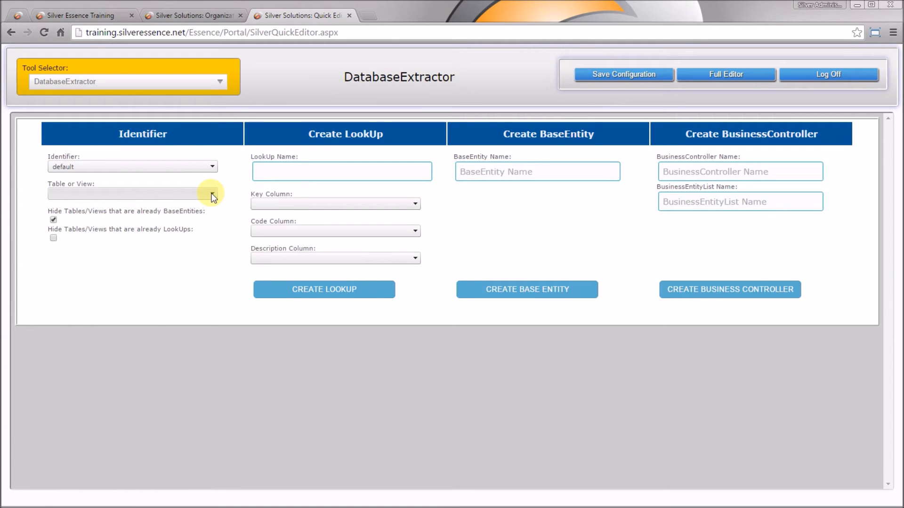
pyautogui.click(213, 197)
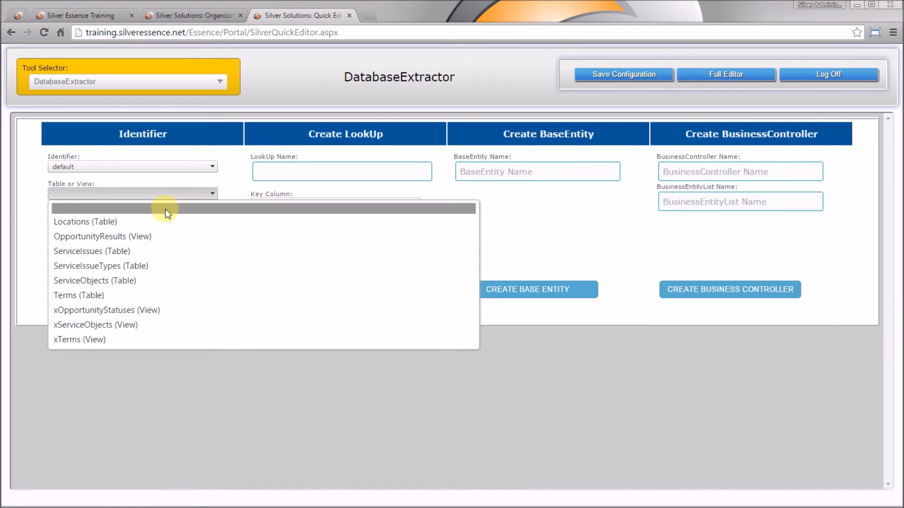
# - Create a BusinessController named Location from the Locations table, keeping Locations as its BusinessEntityList name
pyautogui.click(156, 220)
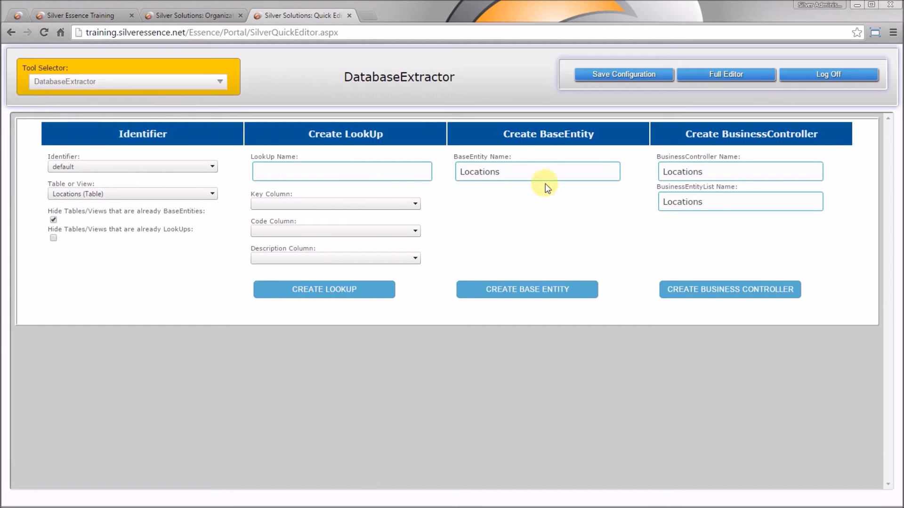
pyautogui.click(732, 172)
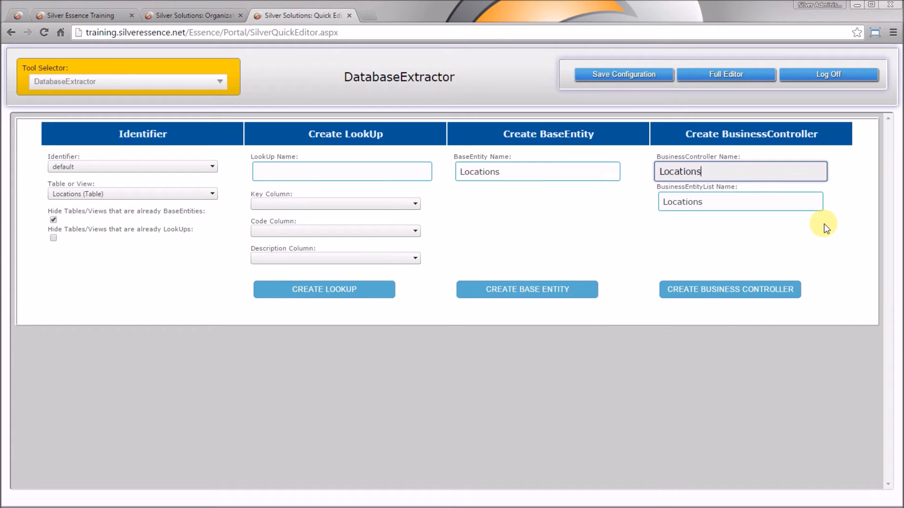
pyautogui.press('BackSpace')
pyautogui.press('Tab')
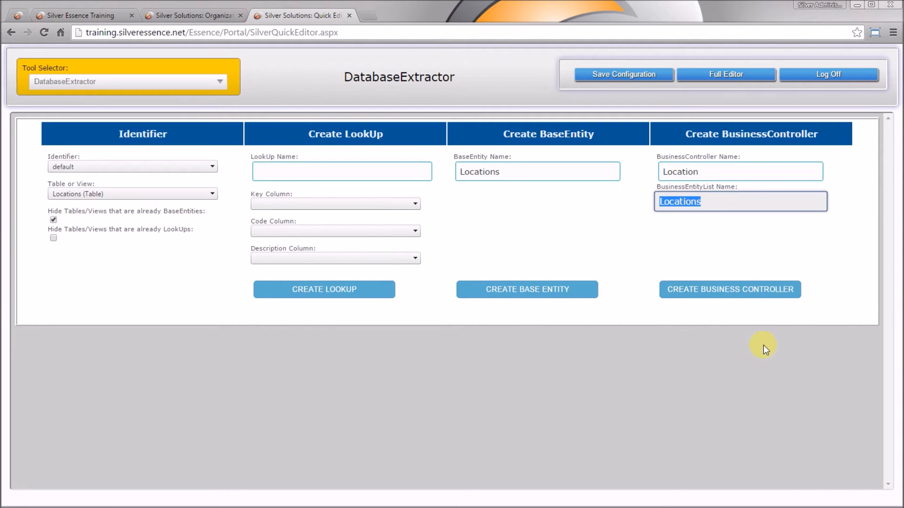
pyautogui.click(756, 292)
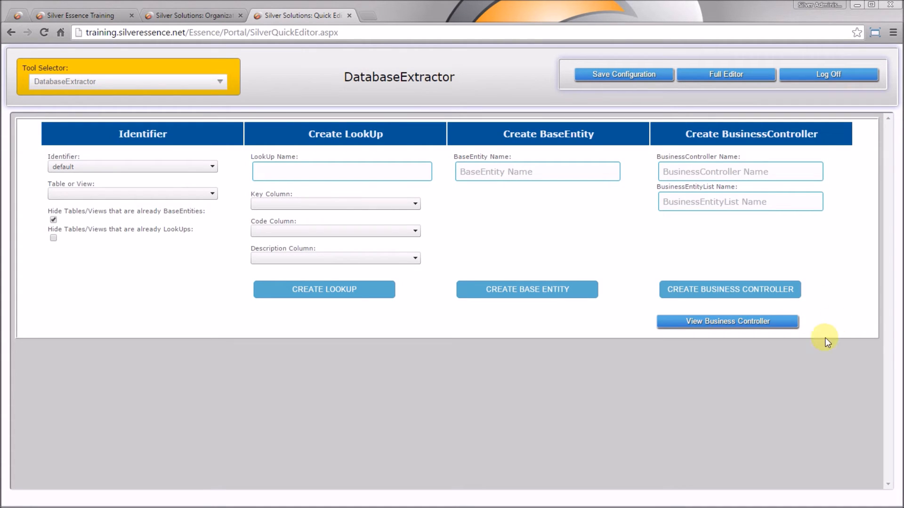
# - View the new BusinessController and start a location named Central Warehouse, with its Created and Modified dates set to 12-11-2015
pyautogui.click(756, 322)
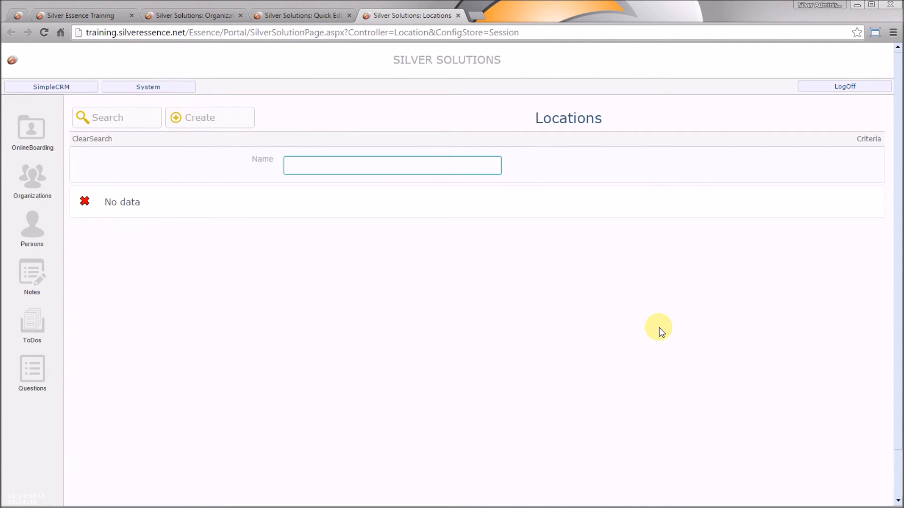
pyautogui.click(174, 119)
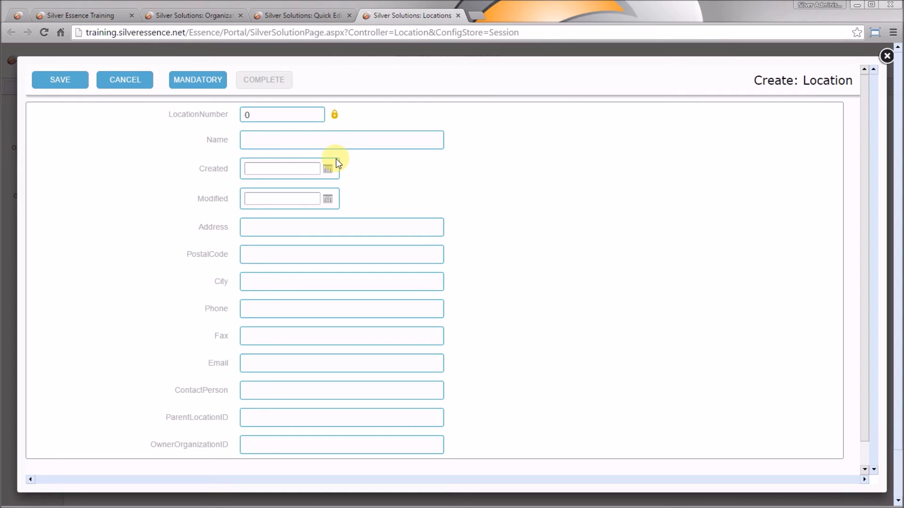
pyautogui.click(337, 139)
pyautogui.write('Central Warehouse')
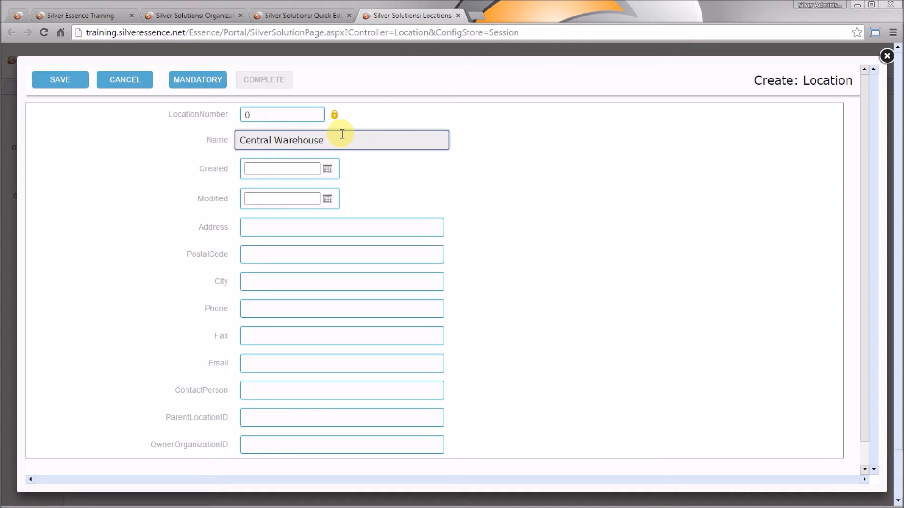
pyautogui.click(327, 169)
pyautogui.click(333, 234)
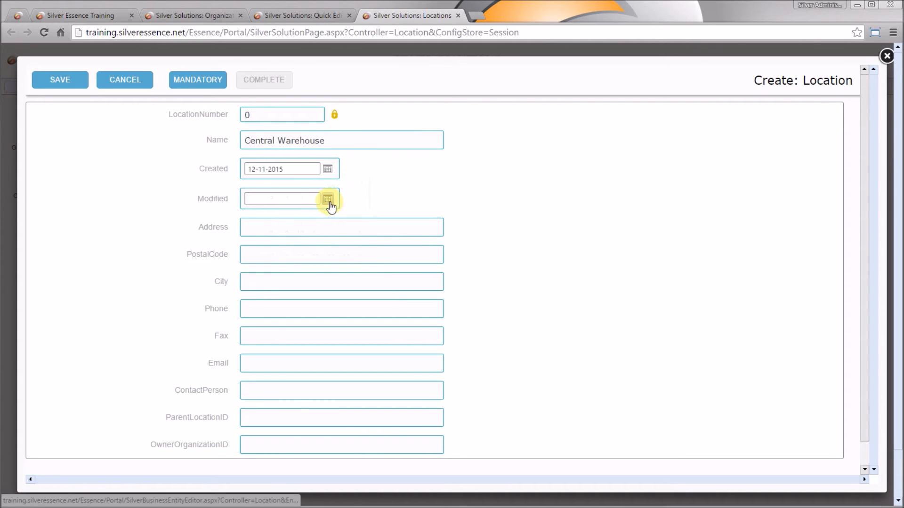
pyautogui.click(328, 200)
pyautogui.click(331, 264)
# - Set the location's city to Amsterdam, save the record and close its page
pyautogui.click(277, 228)
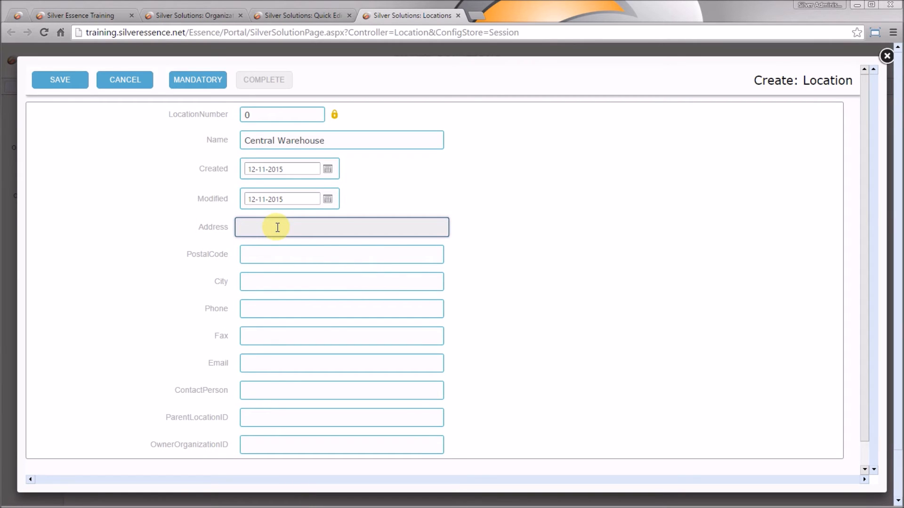
pyautogui.press('Tab')
pyautogui.press('Tab')
pyautogui.write('Amsterdam')
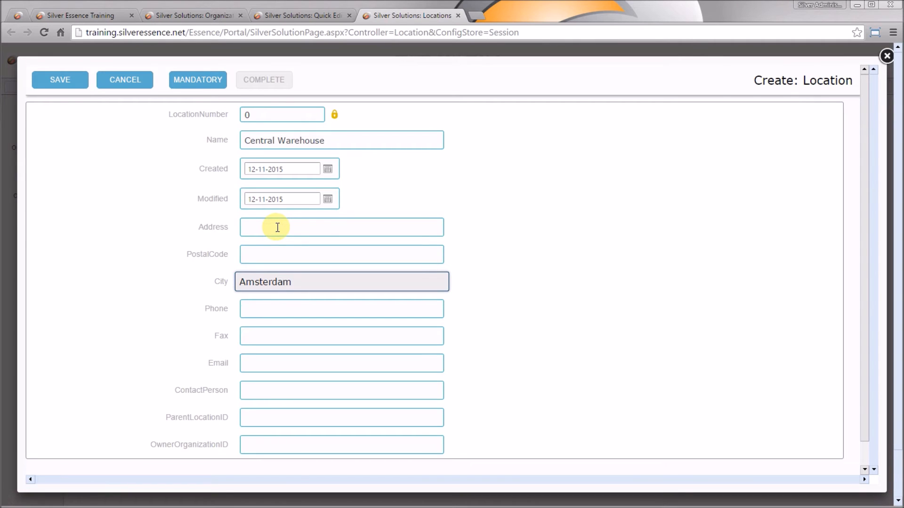
pyautogui.click(67, 87)
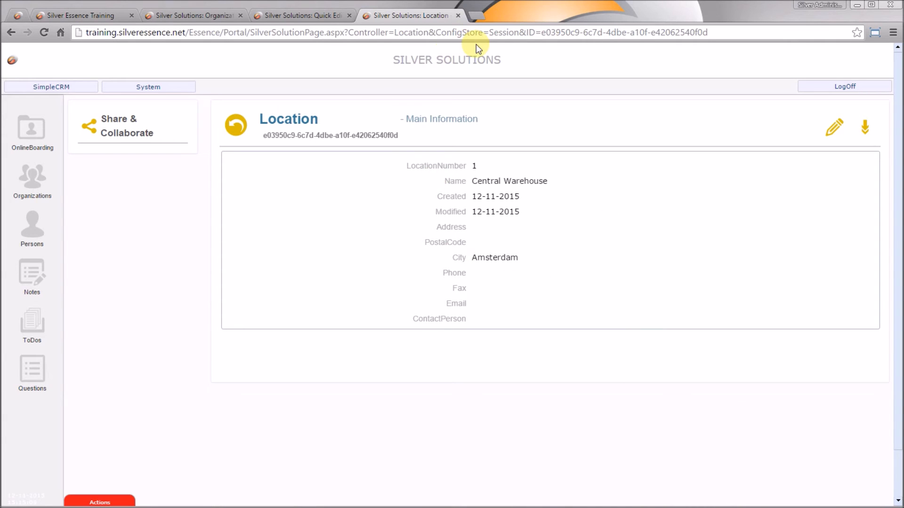
pyautogui.click(458, 15)
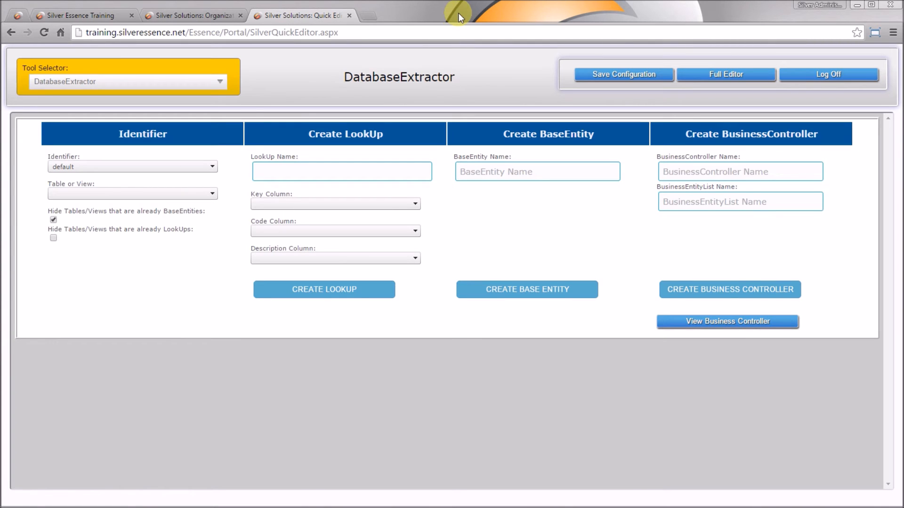
# - Switch to the LookUps tool, test the Locations LookUp and close its test page
pyautogui.click(212, 77)
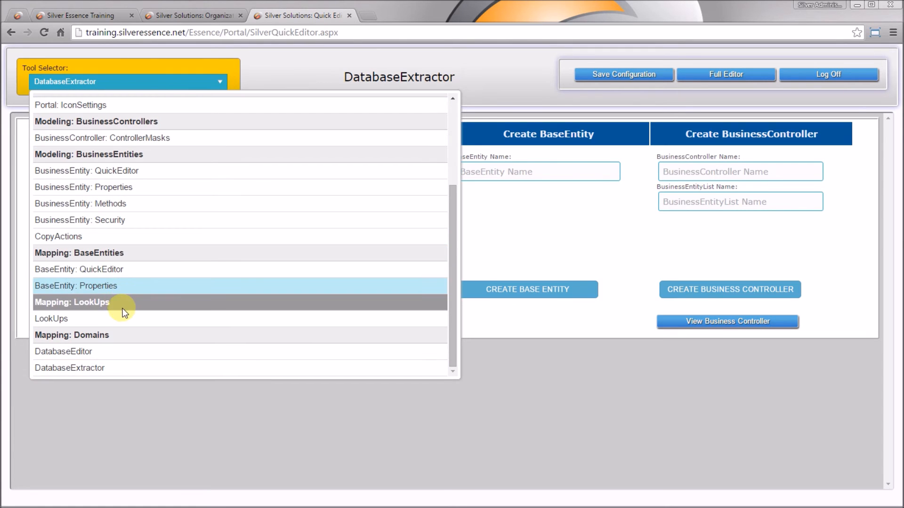
pyautogui.click(124, 319)
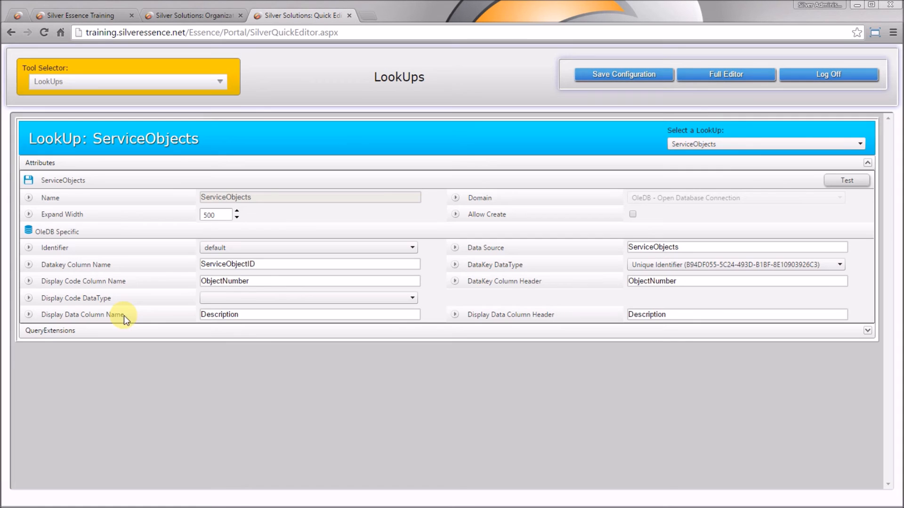
pyautogui.click(725, 144)
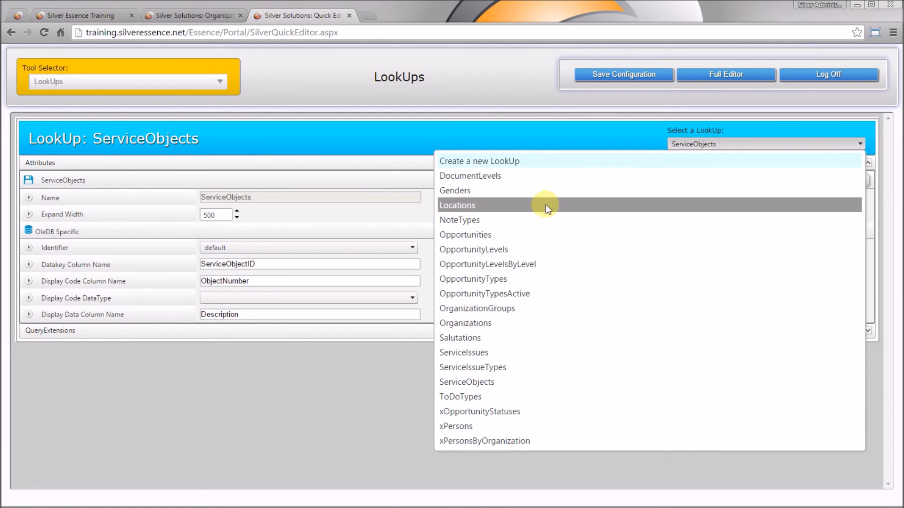
pyautogui.click(545, 208)
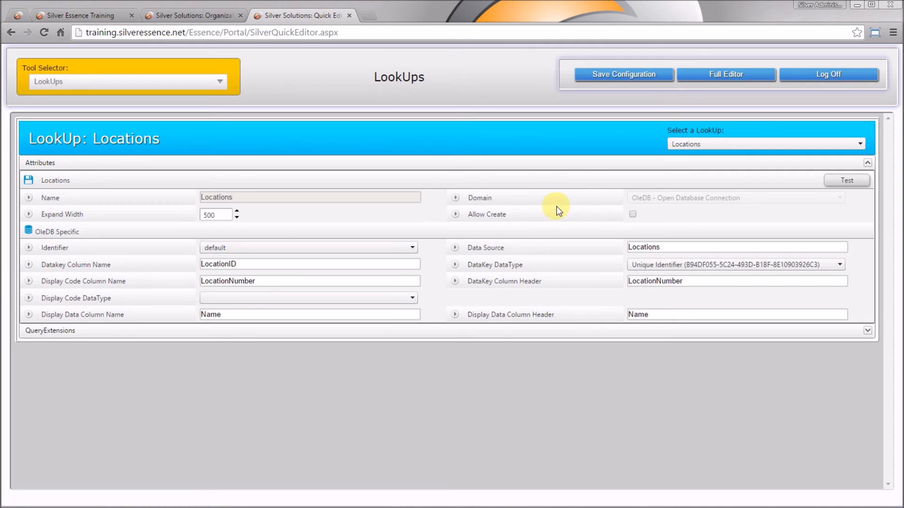
pyautogui.click(855, 183)
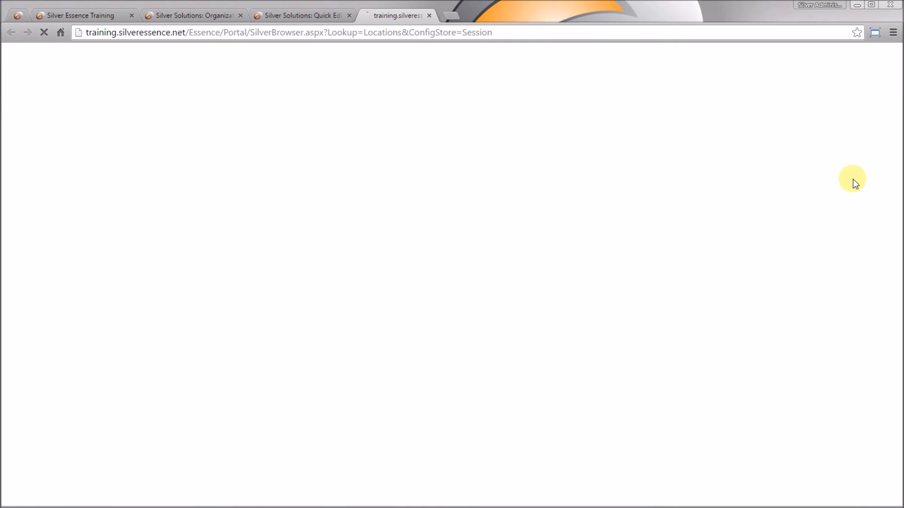
pyautogui.click(314, 107)
pyautogui.click(315, 108)
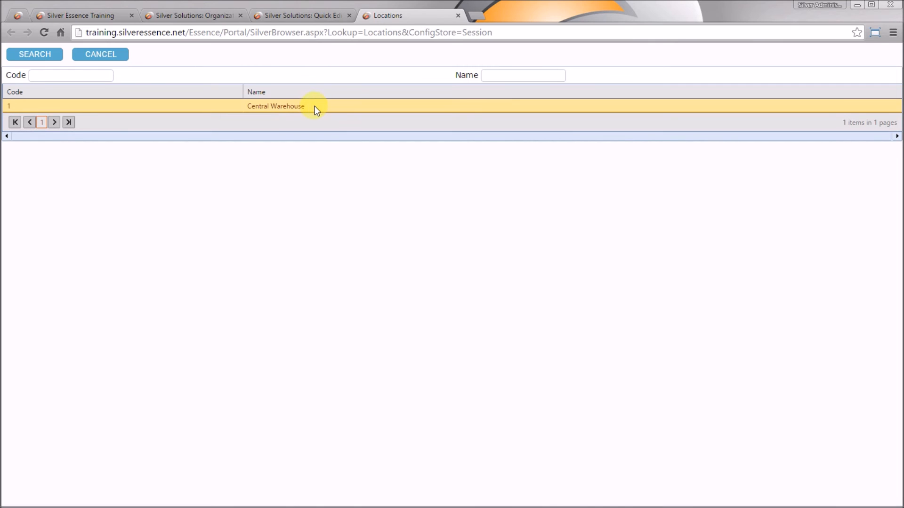
pyautogui.click(458, 16)
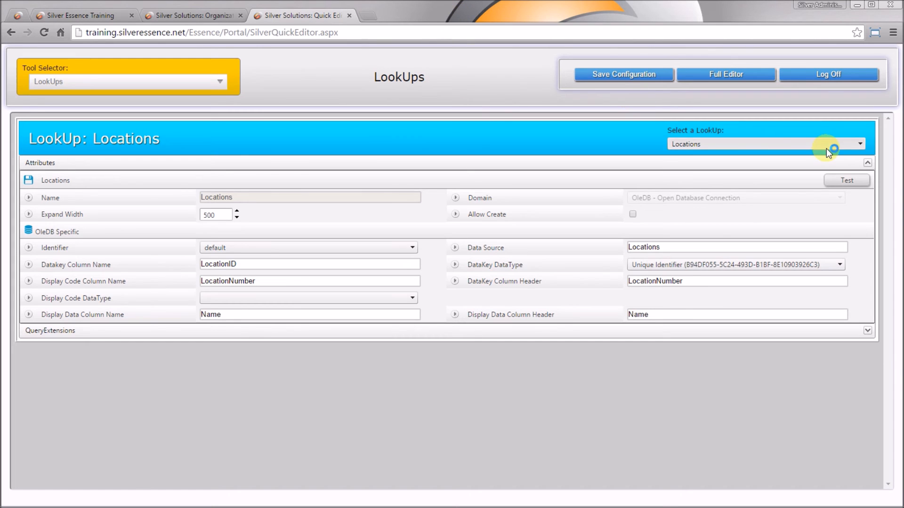
# - Return to the DatabaseExtractor and create a BusinessController named ServiceIssue from the ServiceIssues table
pyautogui.click(215, 85)
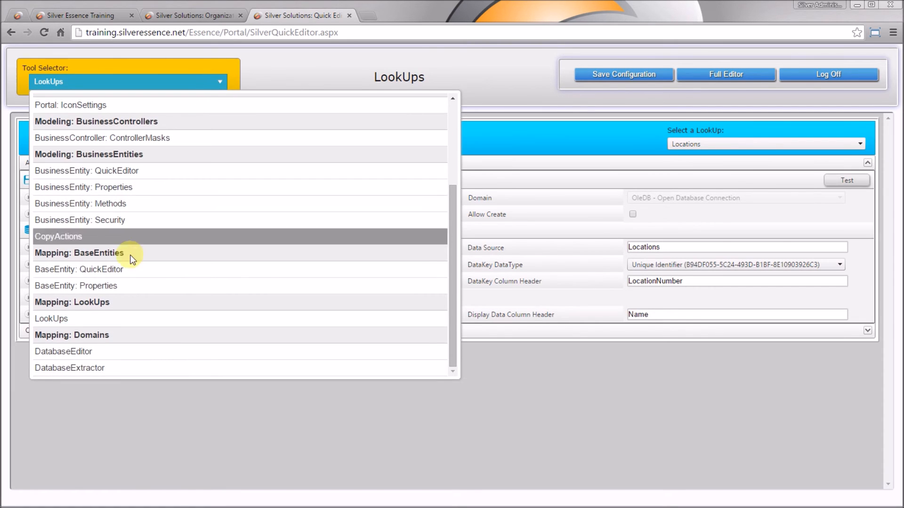
pyautogui.click(160, 369)
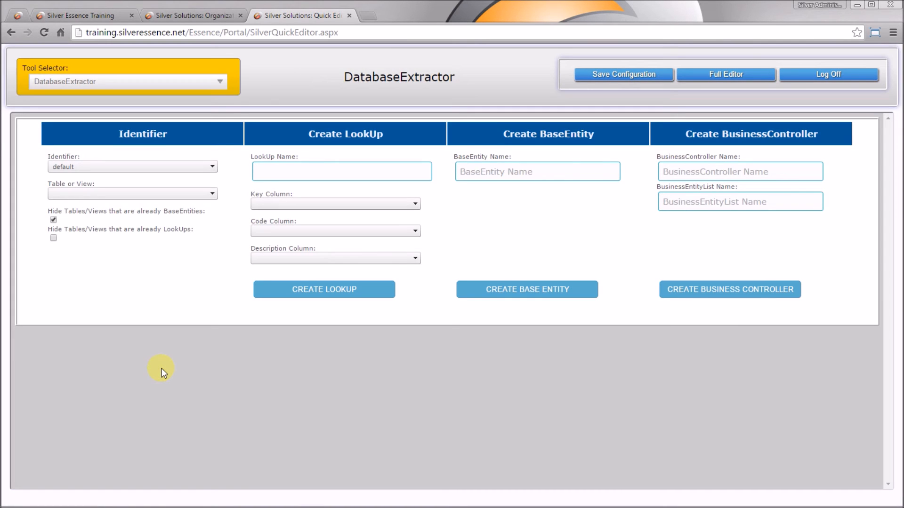
pyautogui.click(176, 196)
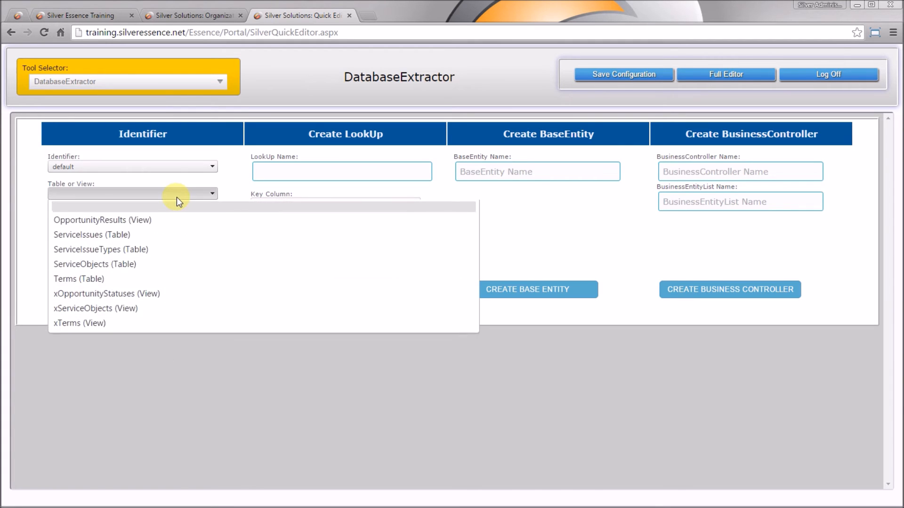
pyautogui.click(157, 234)
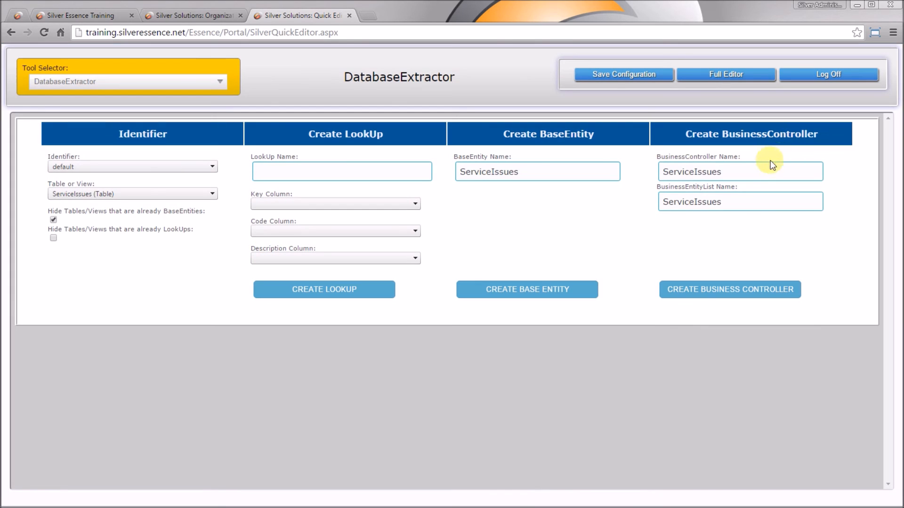
pyautogui.click(771, 169)
pyautogui.press('BackSpace')
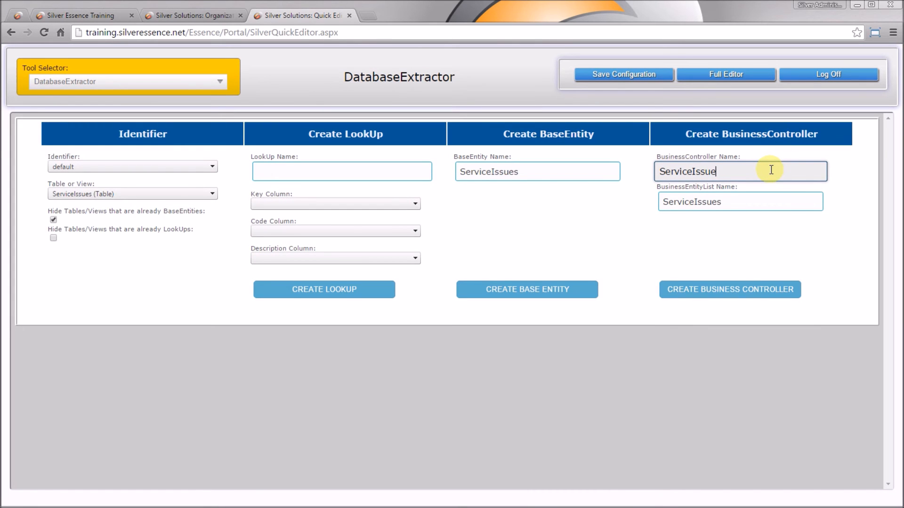
pyautogui.click(754, 291)
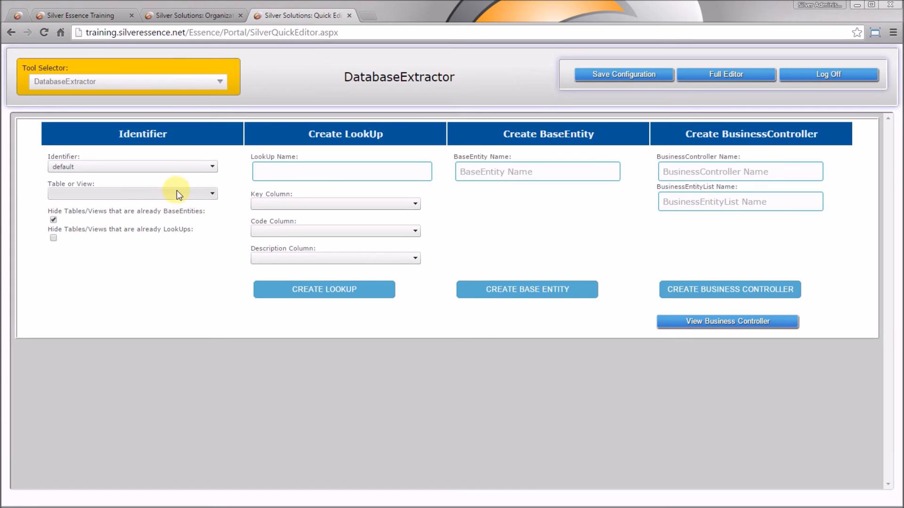
# - Create a BusinessController named ServiceIssueType from the ServiceIssueTypes table
pyautogui.click(179, 193)
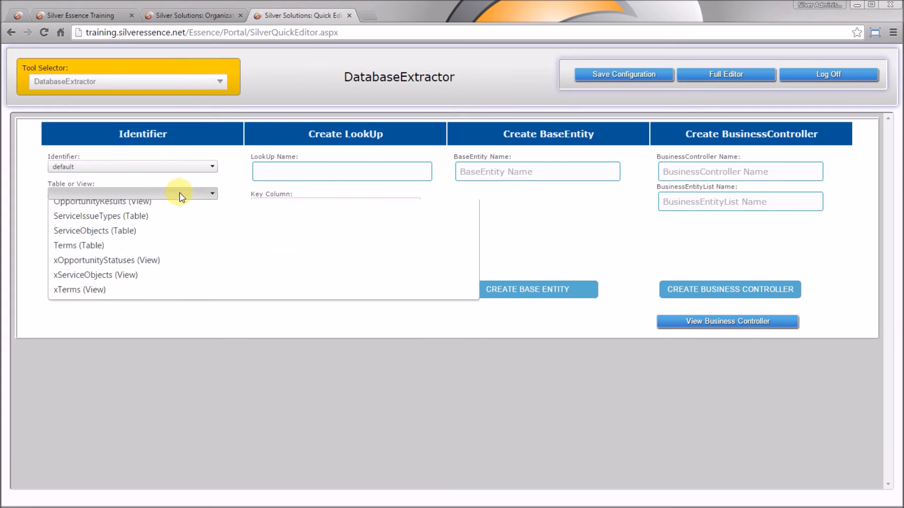
pyautogui.click(180, 238)
pyautogui.click(753, 172)
pyautogui.press('BackSpace')
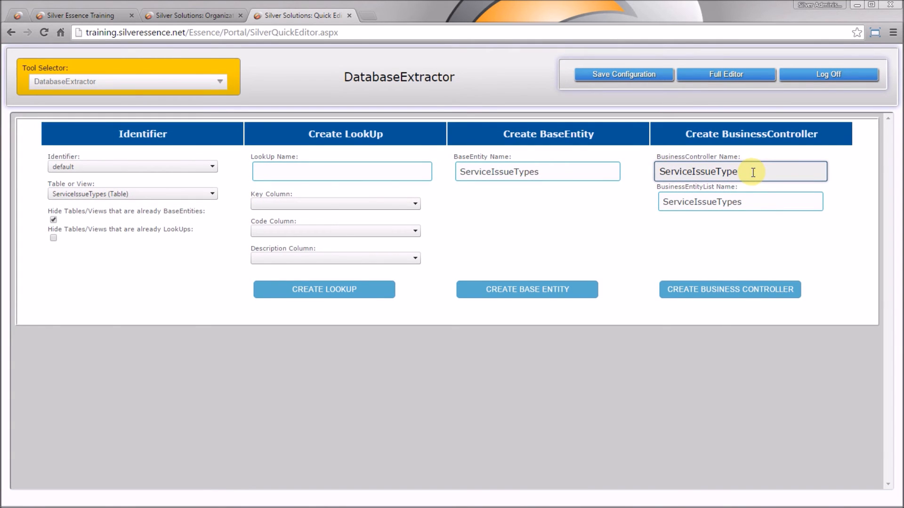
pyautogui.click(712, 288)
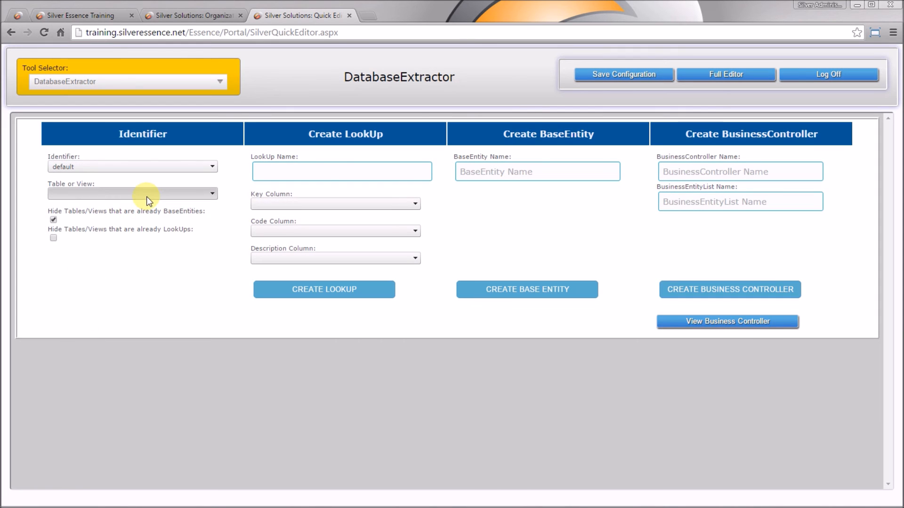
# - Create a BusinessController named ServiceObject from the ServiceObjects table and view its page
pyautogui.click(146, 194)
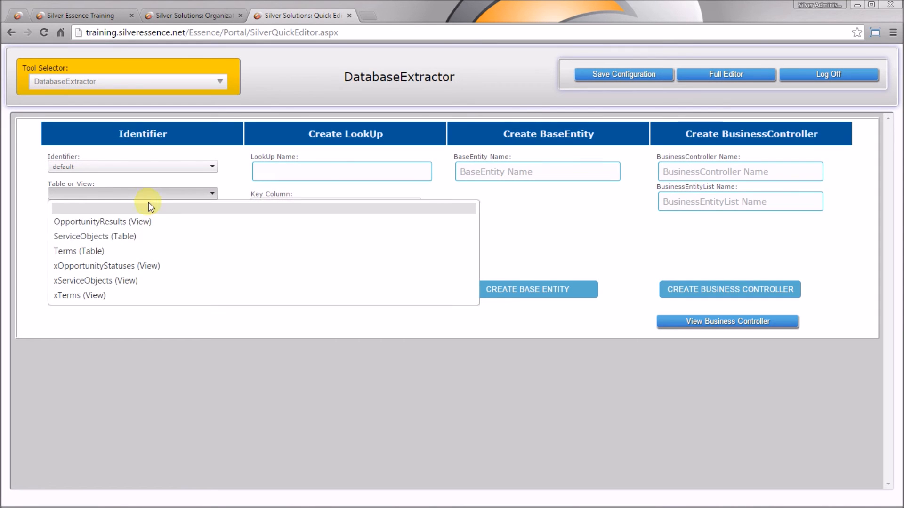
pyautogui.click(153, 233)
pyautogui.click(766, 173)
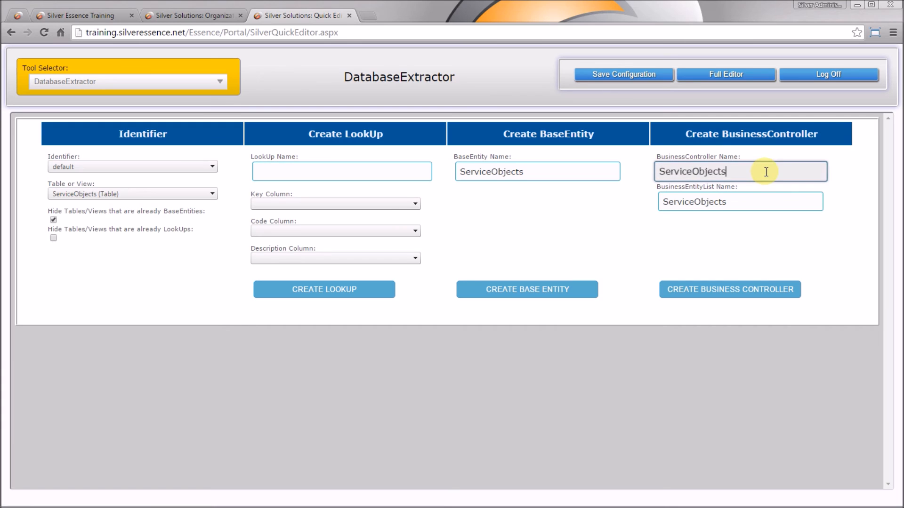
pyautogui.press('BackSpace')
pyautogui.click(775, 292)
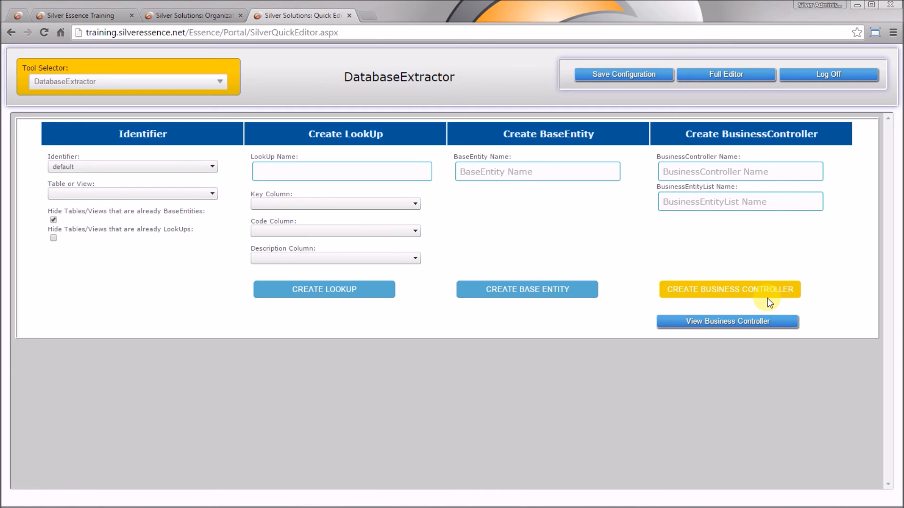
pyautogui.click(711, 321)
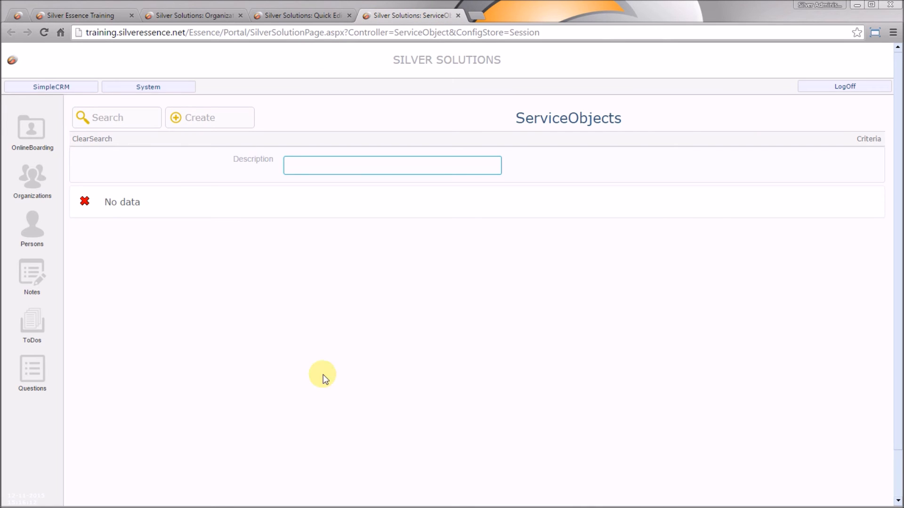
# - Return to the DatabaseExtractor and create a BaseEntity named xServiceIssue from the xServiceIssues view
pyautogui.click(315, 15)
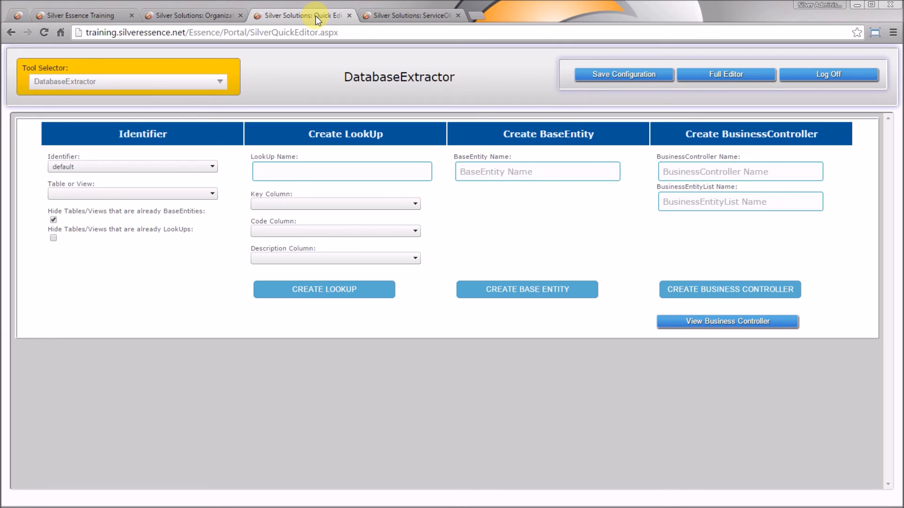
pyautogui.click(210, 194)
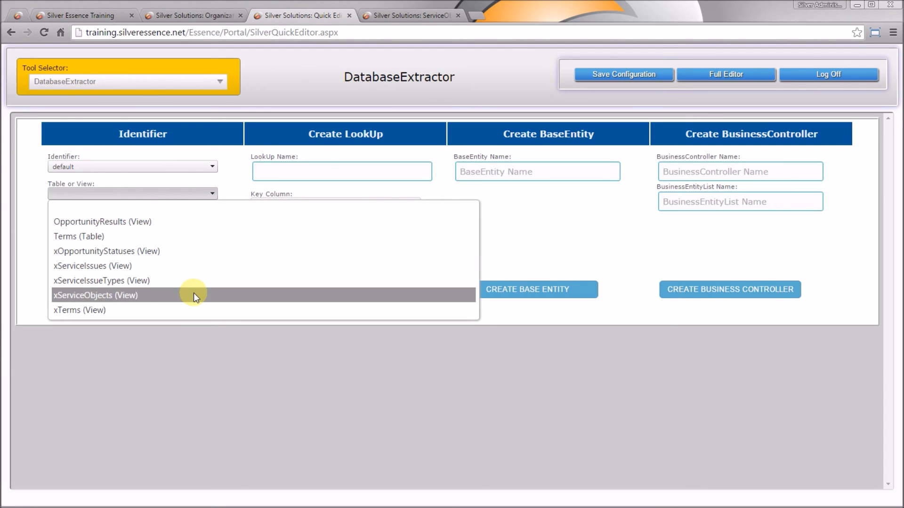
pyautogui.click(145, 267)
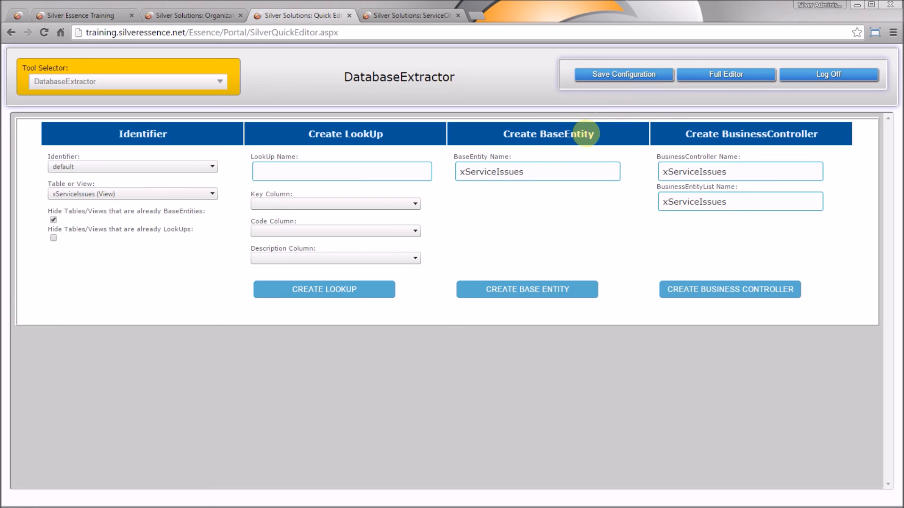
pyautogui.click(572, 176)
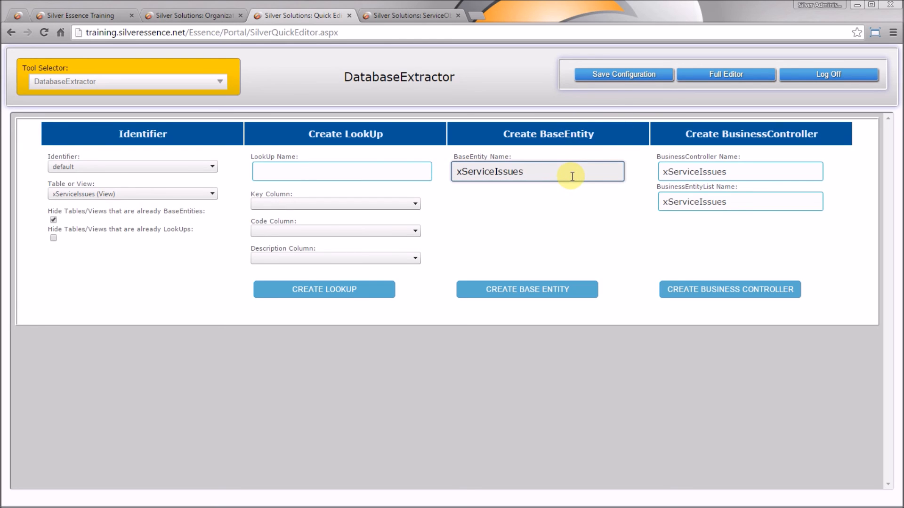
pyautogui.press('BackSpace')
pyautogui.click(549, 290)
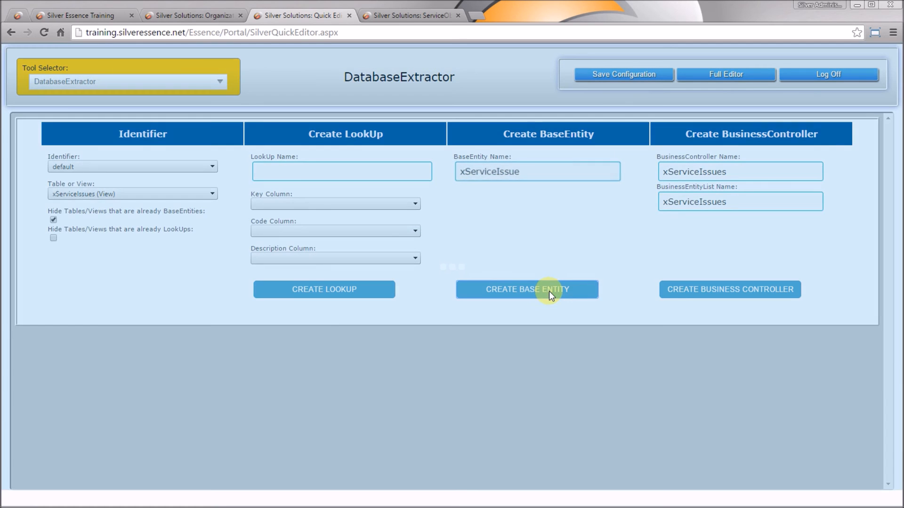
# - Create a BaseEntity named xServiceIssueType from the xServiceIssueTypes view
pyautogui.click(202, 195)
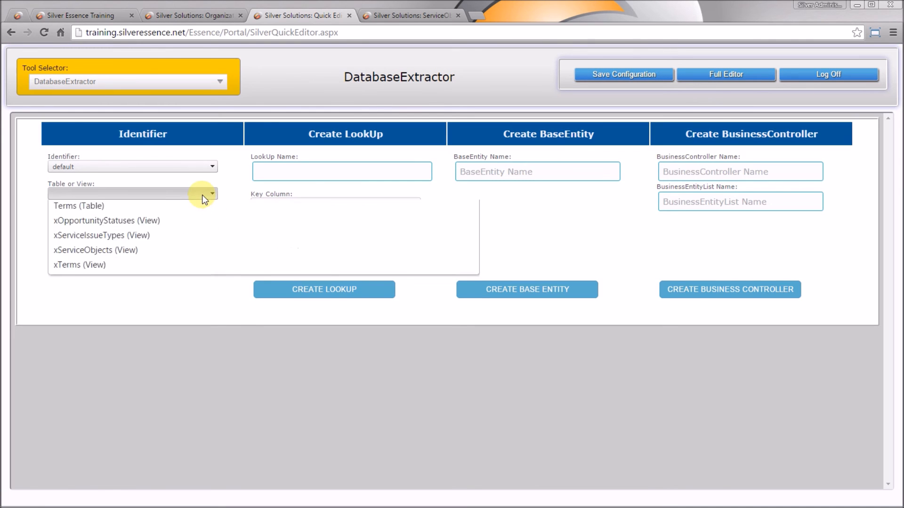
pyautogui.click(187, 265)
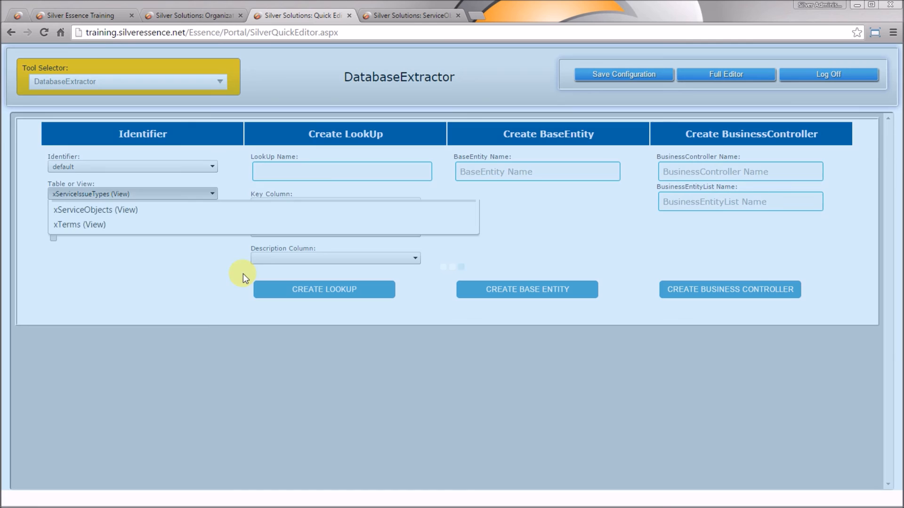
pyautogui.click(583, 171)
pyautogui.press('BackSpace')
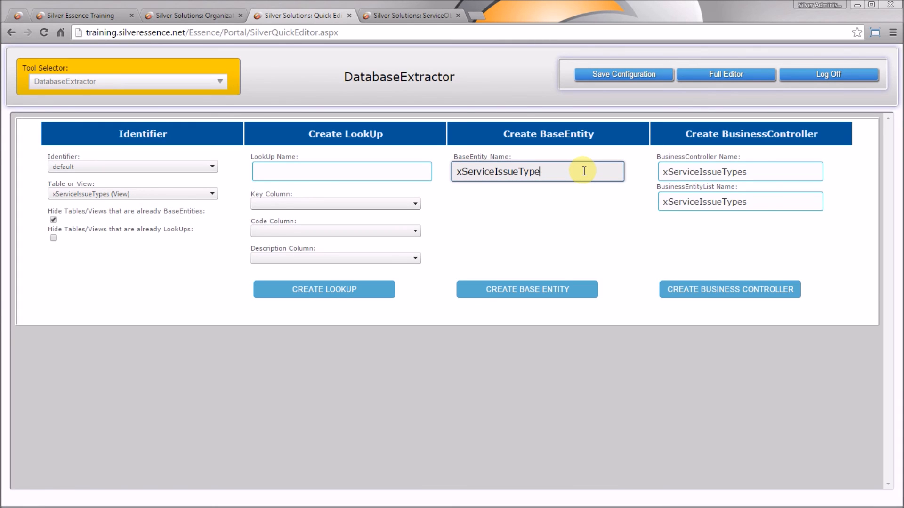
pyautogui.click(571, 284)
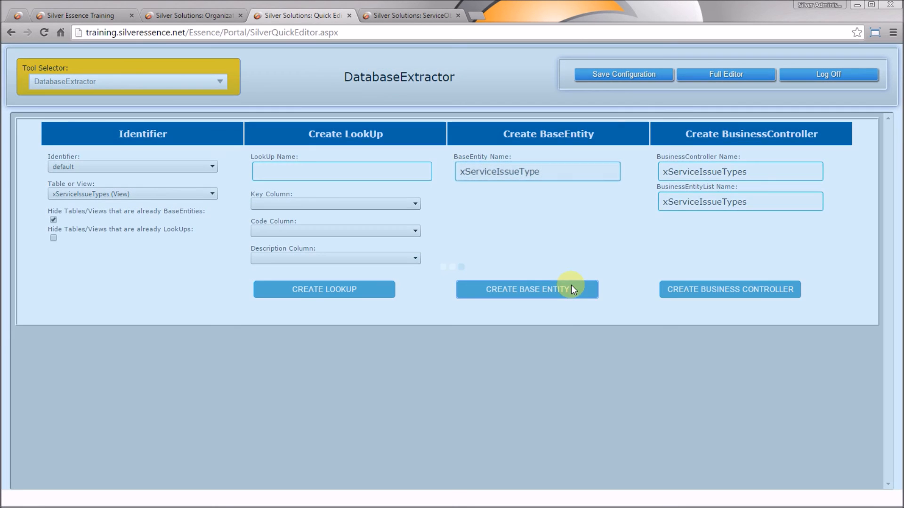
# - Create a BaseEntity named xServiceObject from the xServiceObjects view and save the configuration
pyautogui.click(171, 196)
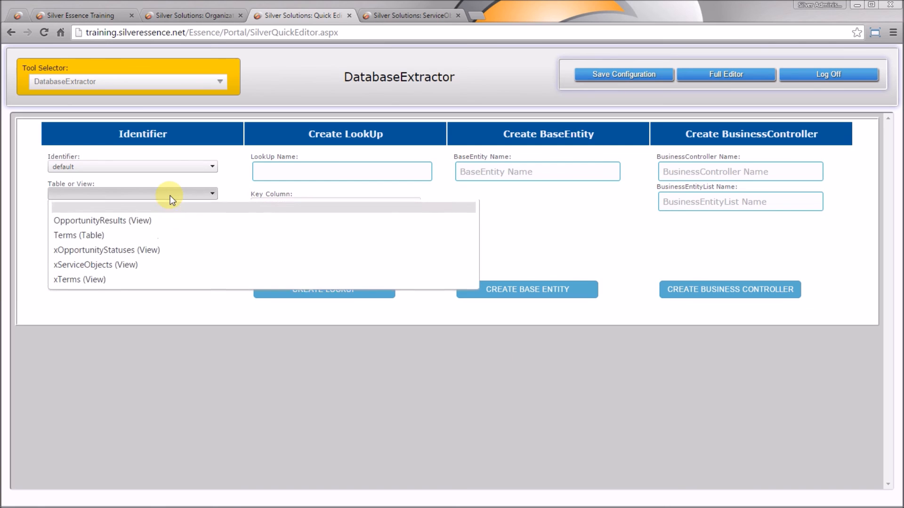
pyautogui.click(163, 264)
pyautogui.click(558, 173)
pyautogui.press('BackSpace')
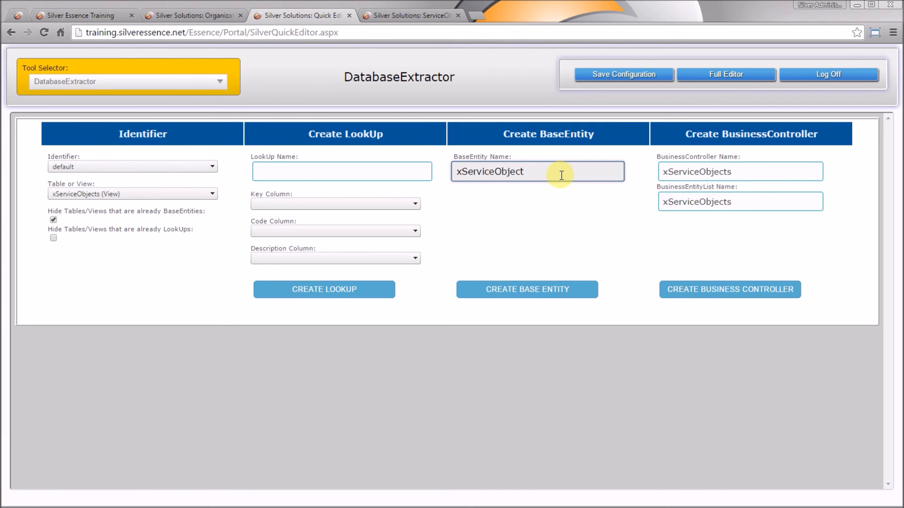
pyautogui.click(553, 290)
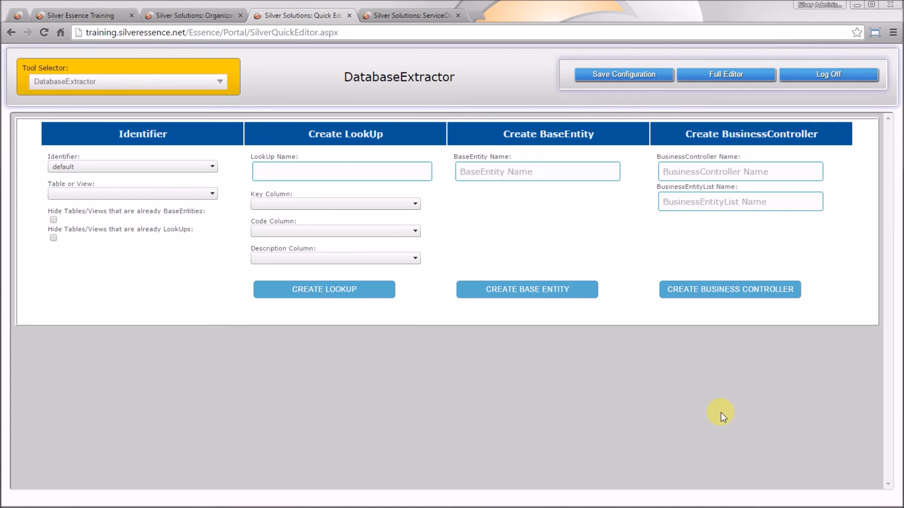
pyautogui.click(642, 79)
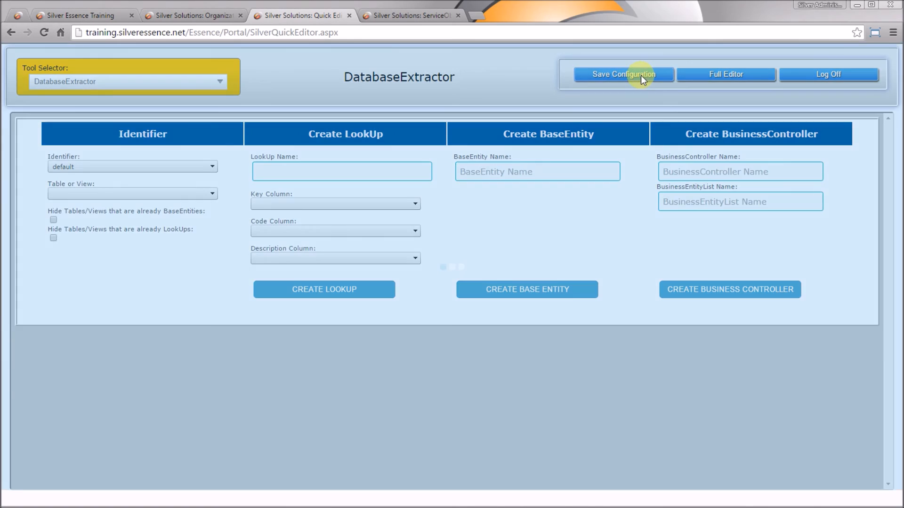